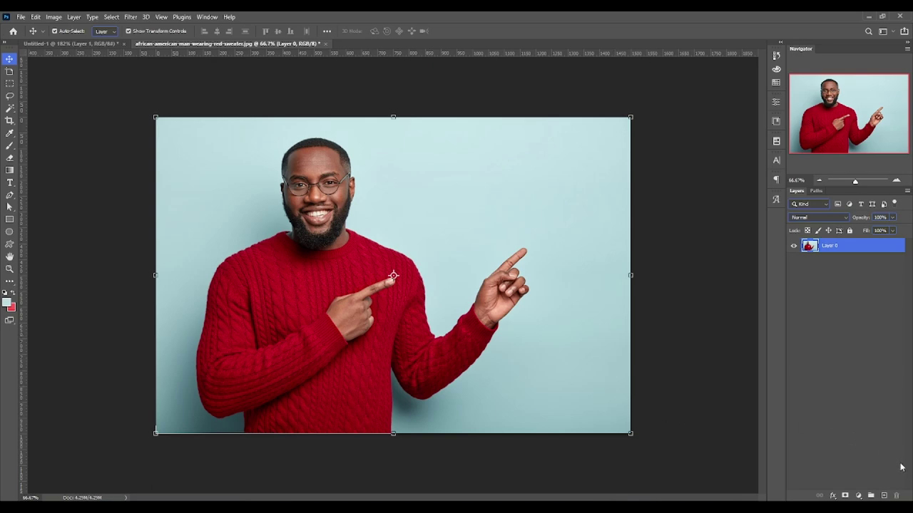
# Add a Hue/Saturation adjustment layer above Layer 0 and clip it to that layer
pyautogui.click(858, 495)
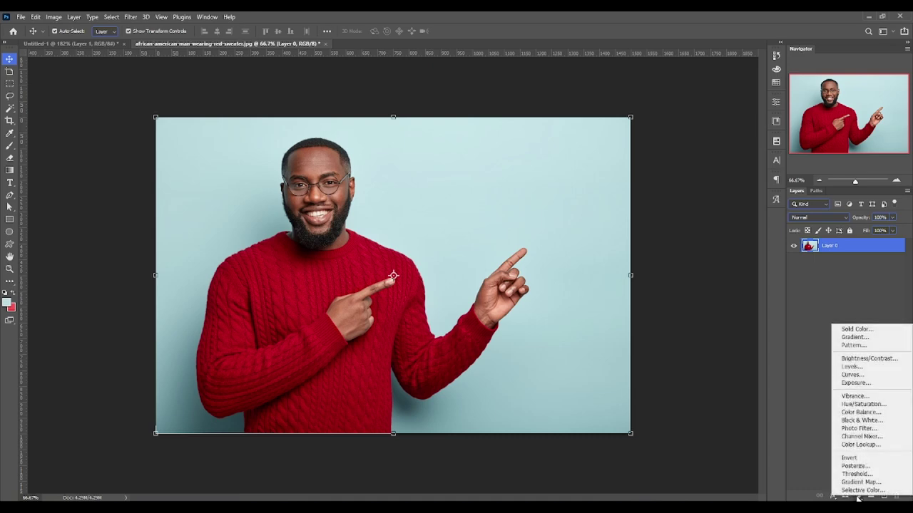
pyautogui.click(824, 315)
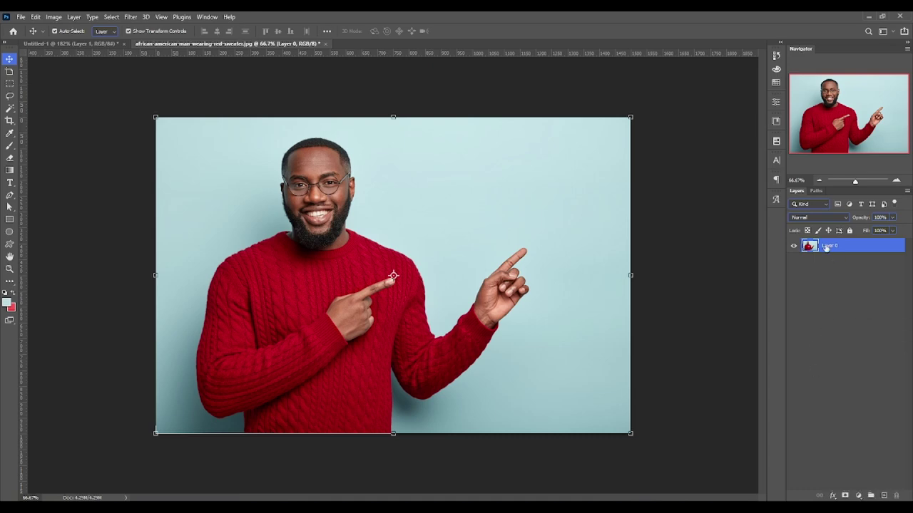
pyautogui.click(860, 496)
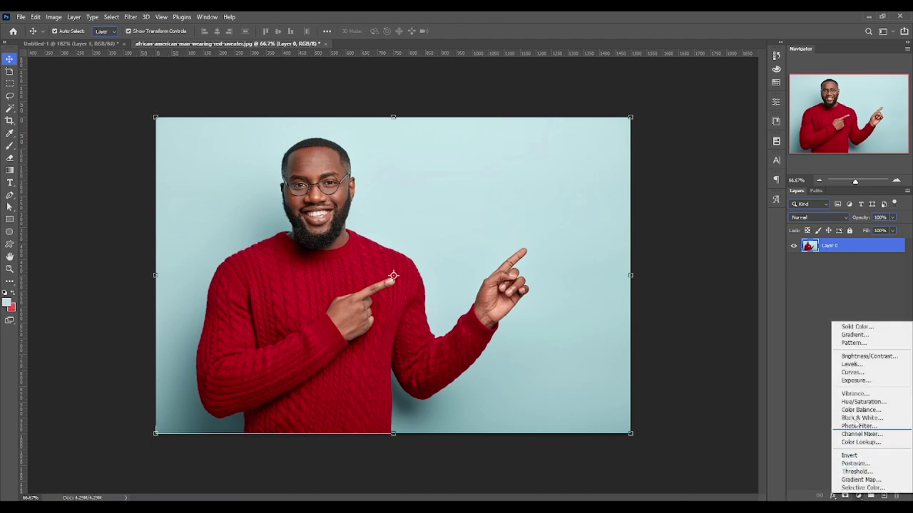
pyautogui.click(863, 401)
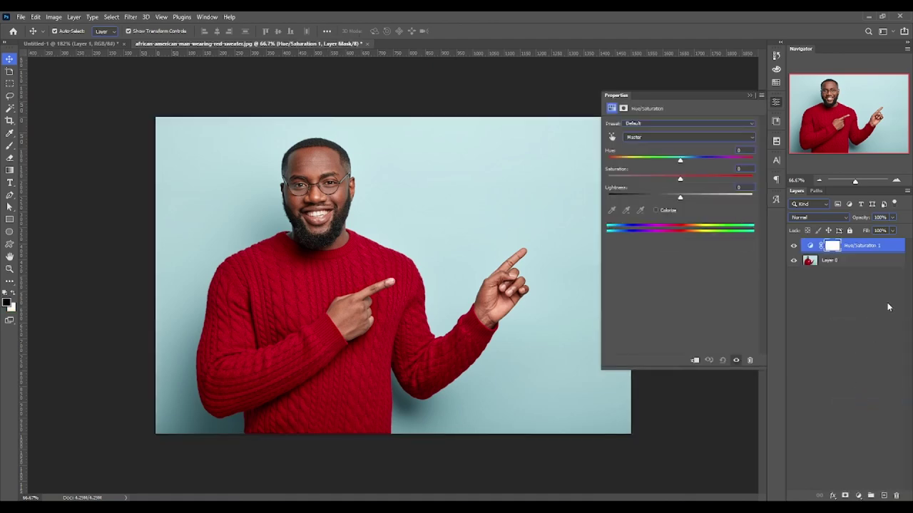
pyautogui.rightClick(843, 257)
pyautogui.click(765, 284)
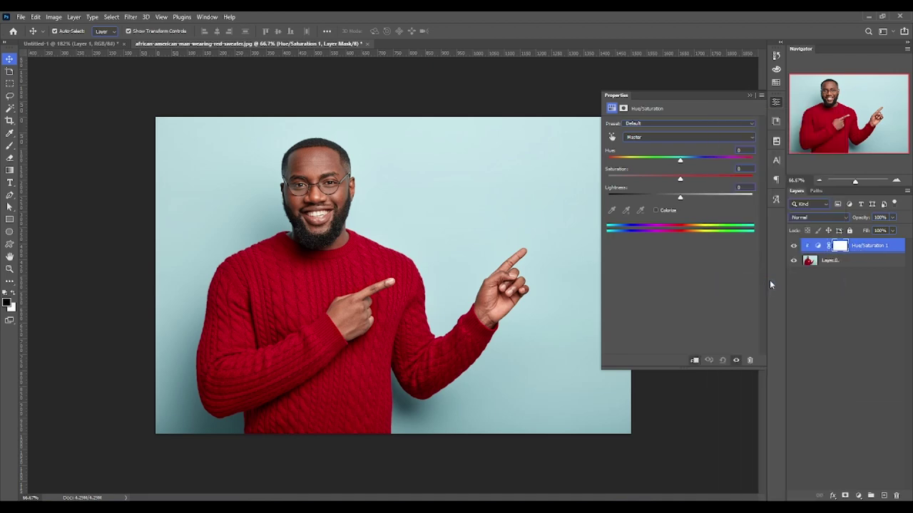
# Sample the sweater with the Hue/Saturation on-image adjustment tool and set the hue of the Reds range to -78
pyautogui.click(823, 262)
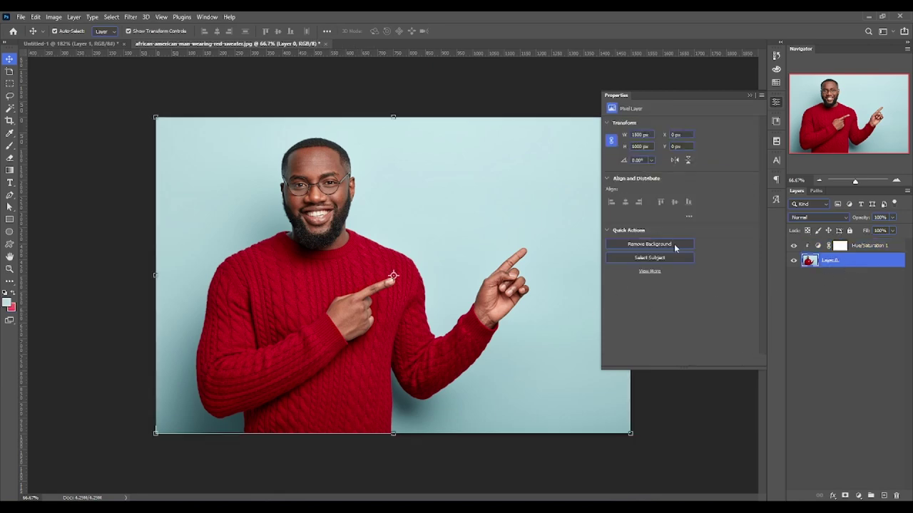
pyautogui.click(818, 247)
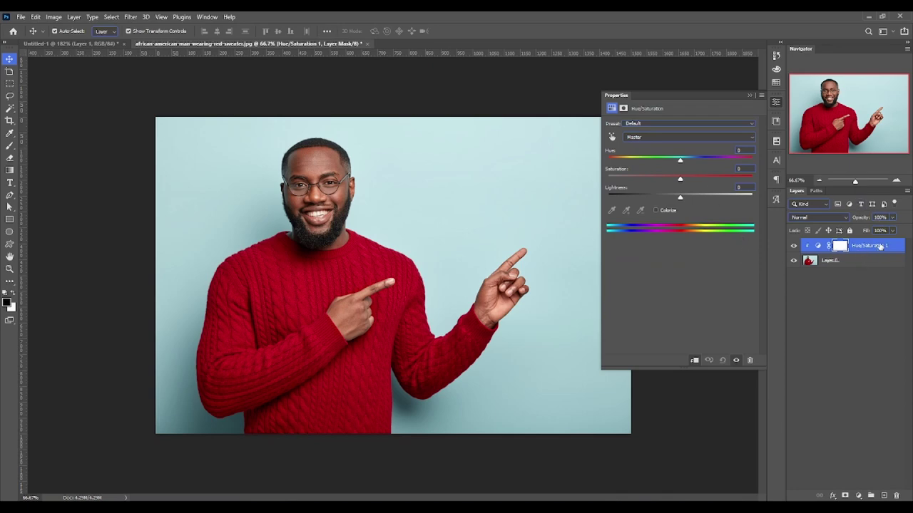
pyautogui.click(879, 247)
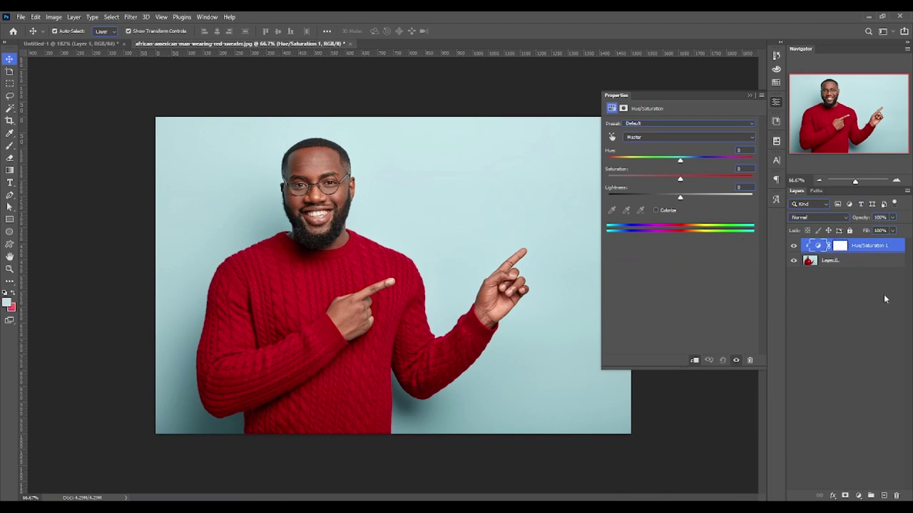
pyautogui.click(611, 137)
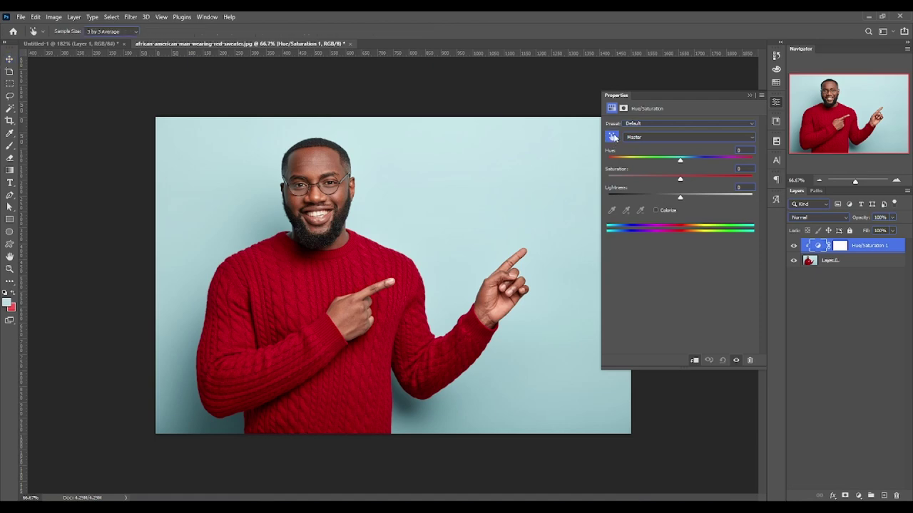
pyautogui.click(301, 288)
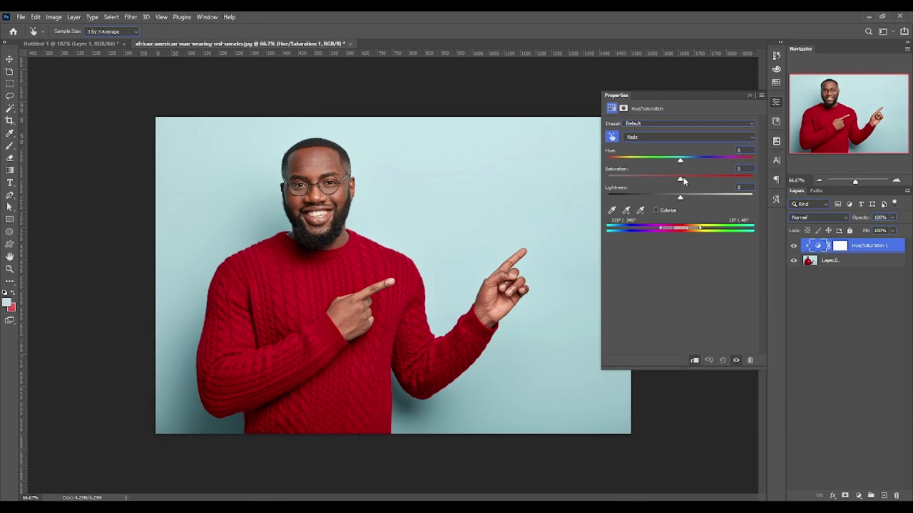
pyautogui.moveTo(685, 161); pyautogui.dragTo(636, 174)
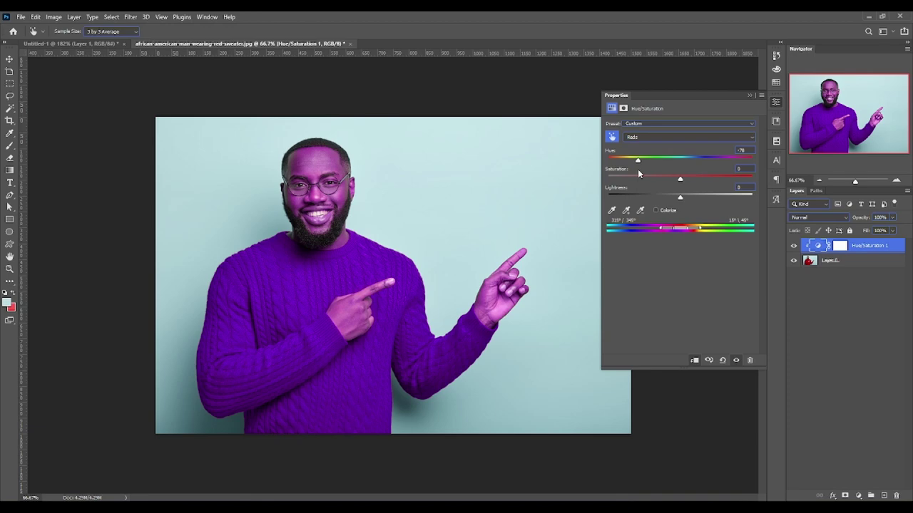
pyautogui.click(748, 96)
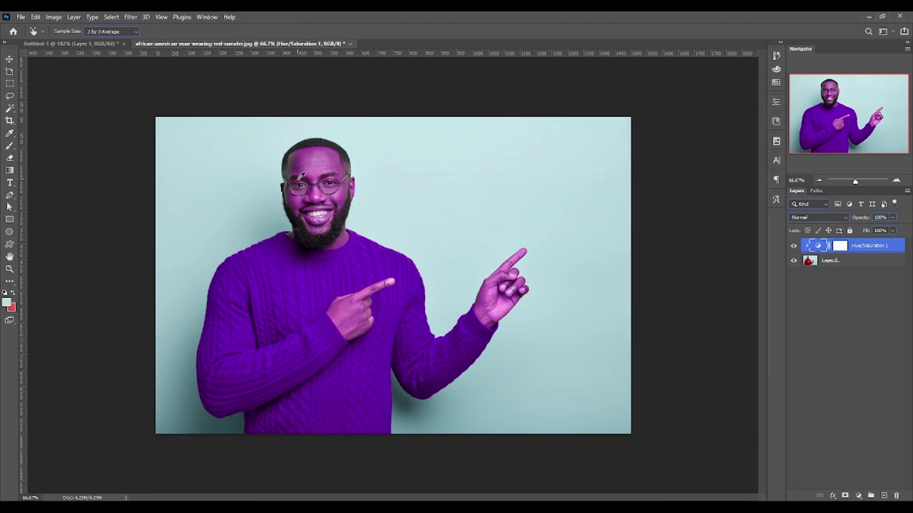
# Paint black over the forehead and face on the Hue/Saturation layer mask with a smaller soft brush to restore the skin color
pyautogui.scroll(7, 296, 181)
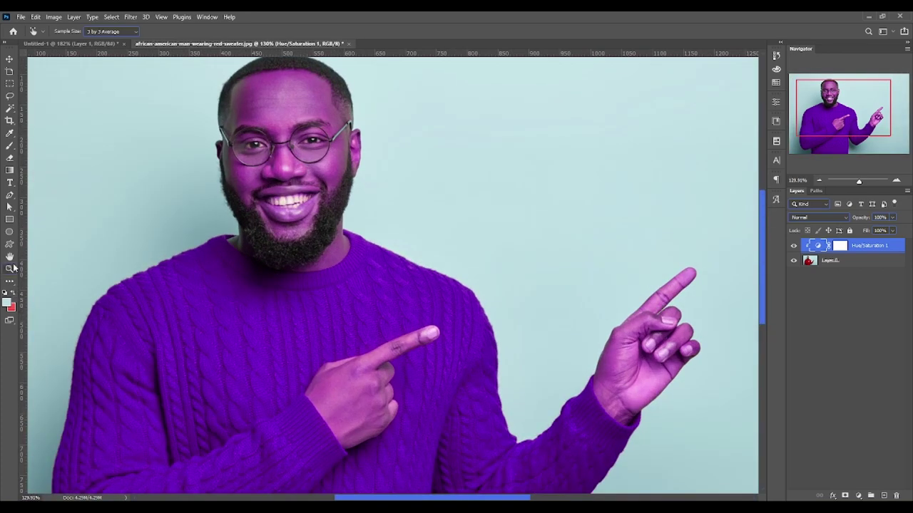
pyautogui.click(10, 268)
pyautogui.moveTo(467, 290); pyautogui.dragTo(450, 292)
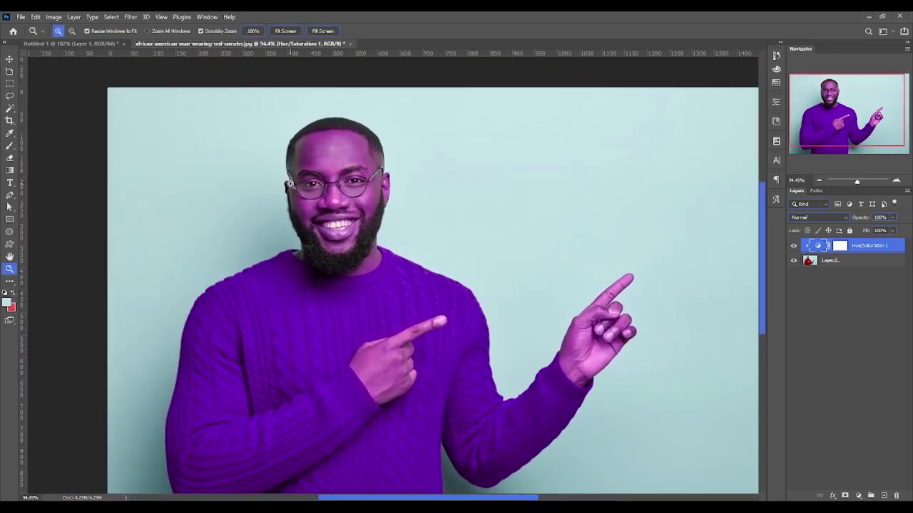
pyautogui.moveTo(315, 138); pyautogui.dragTo(410, 143)
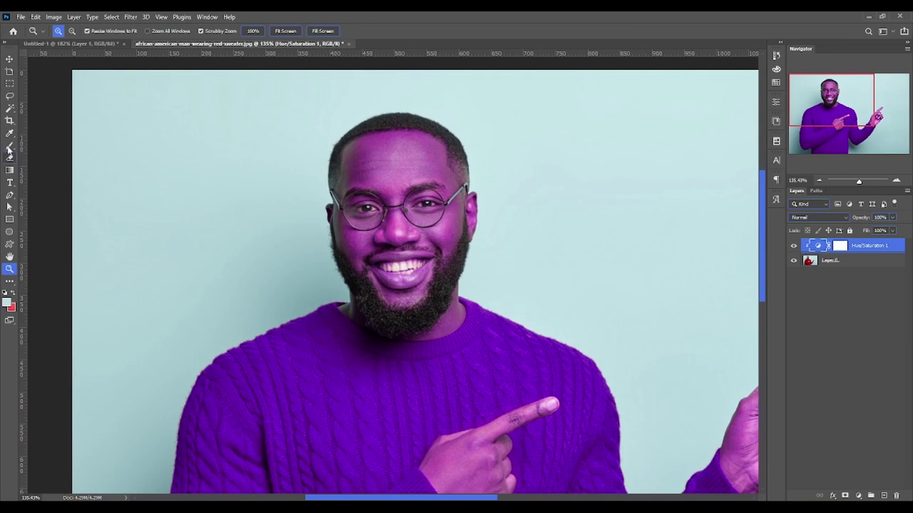
pyautogui.click(9, 146)
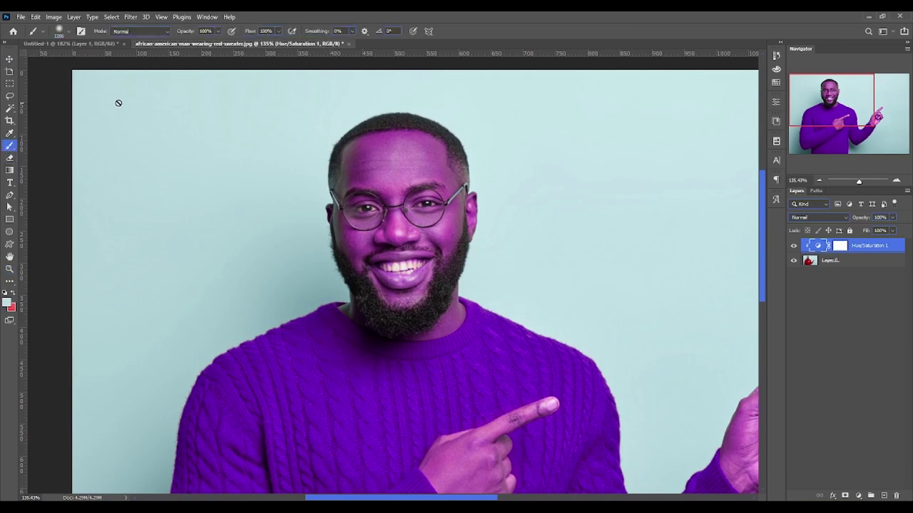
pyautogui.click(838, 247)
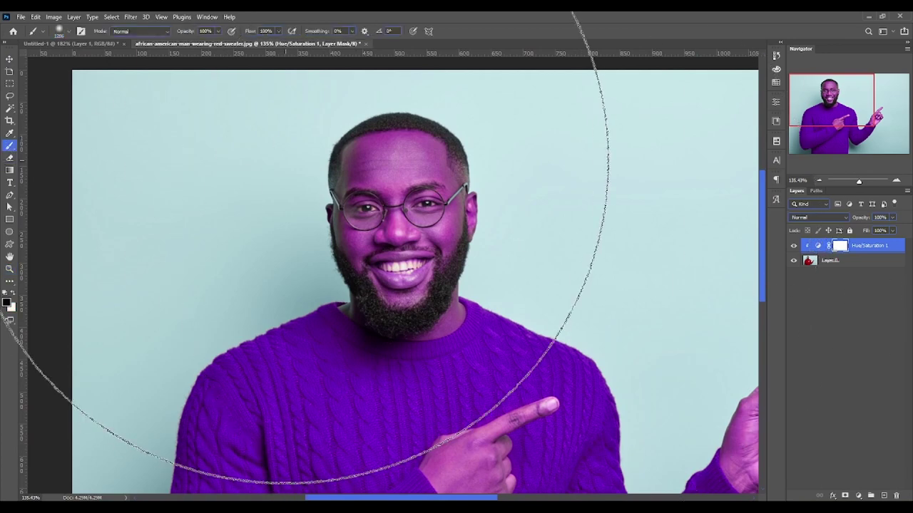
pyautogui.press('alt')
pyautogui.moveTo(448, 221); pyautogui.dragTo(159, 225)
pyautogui.moveTo(562, 236)
pyautogui.mouseDown()
pyautogui.moveTo(400, 234)
pyautogui.moveTo(453, 229)
pyautogui.mouseUp()
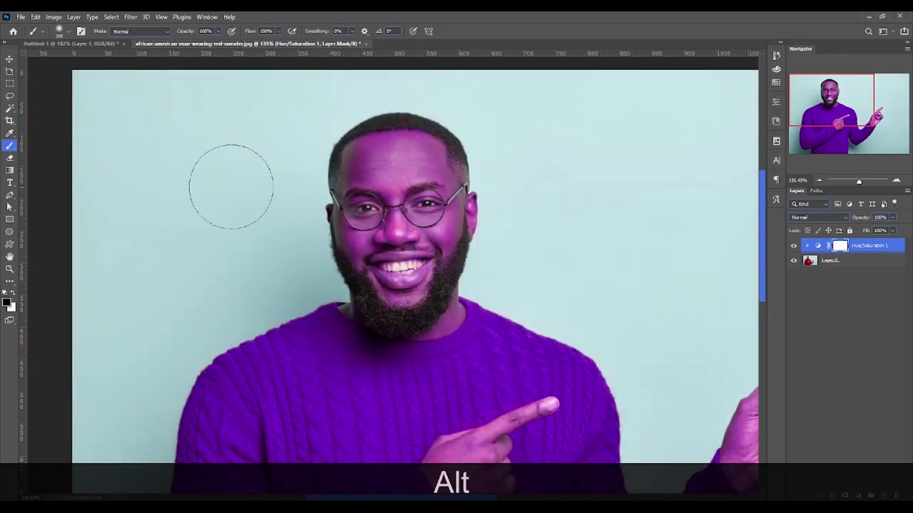
pyautogui.moveTo(404, 164); pyautogui.dragTo(480, 141)
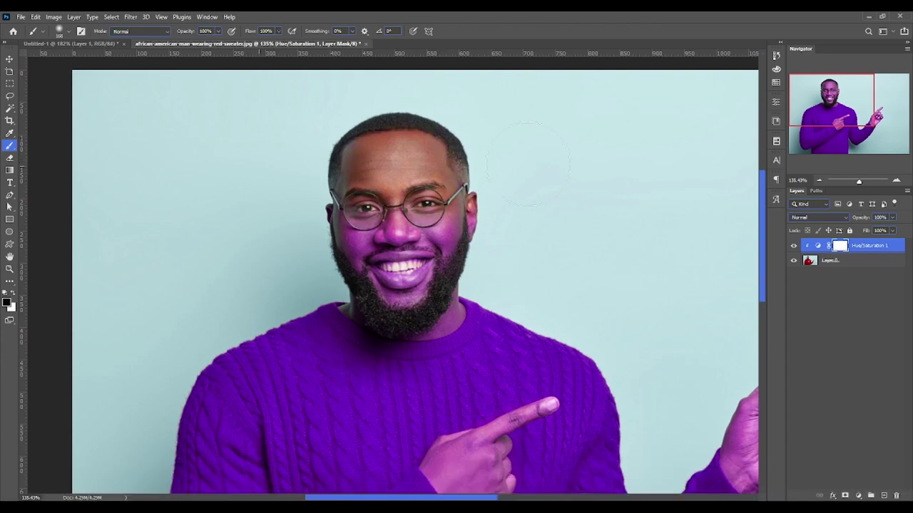
pyautogui.moveTo(527, 164)
pyautogui.mouseDown()
pyautogui.moveTo(443, 179)
pyautogui.moveTo(437, 203)
pyautogui.moveTo(495, 209)
pyautogui.moveTo(339, 221)
pyautogui.moveTo(388, 238)
pyautogui.moveTo(414, 242)
pyautogui.mouseUp()
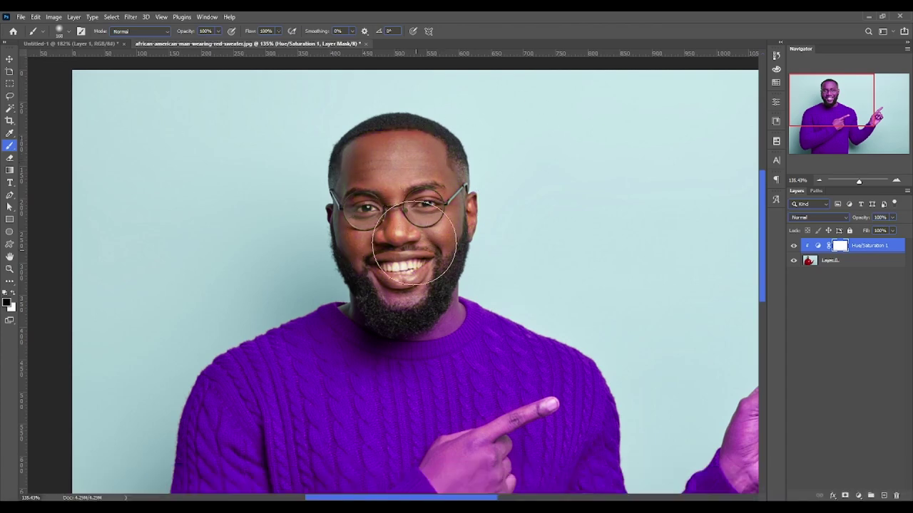
# Set the brush hardness to 100% and mask the hue change off the lower face and neck, using smaller brush sizes along the collar
pyautogui.rightClick(414, 242)
pyautogui.moveTo(465, 132); pyautogui.dragTo(524, 133)
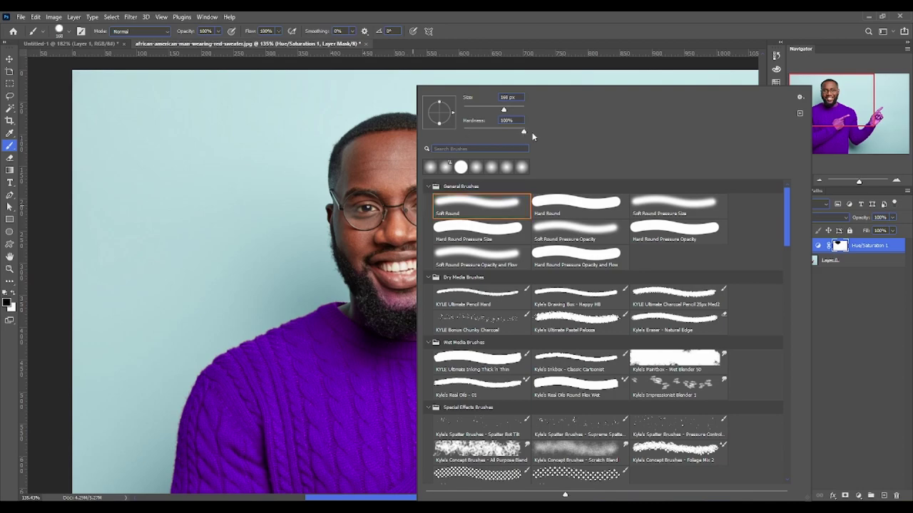
pyautogui.keyDown('alt'); pyautogui.rightClick(372, 159); pyautogui.keyUp('alt')
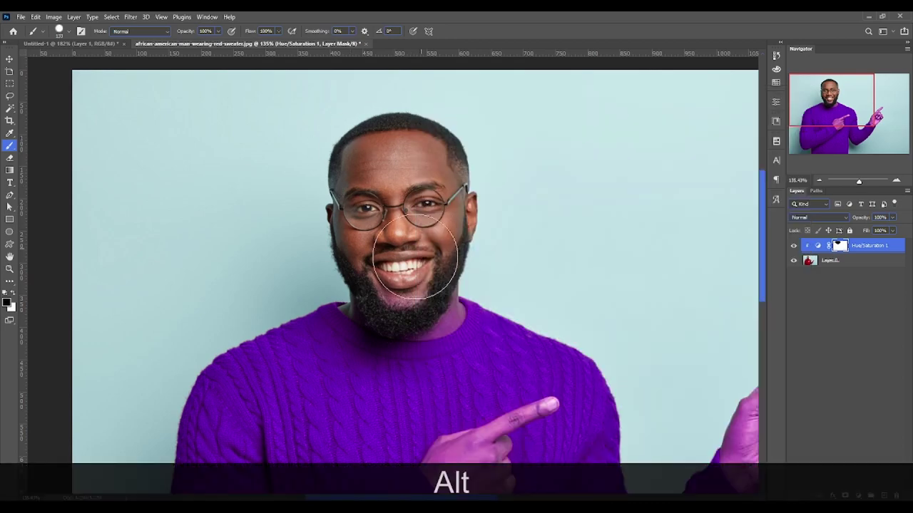
pyautogui.scroll(1, 430, 311)
pyautogui.scroll(8, 430, 310)
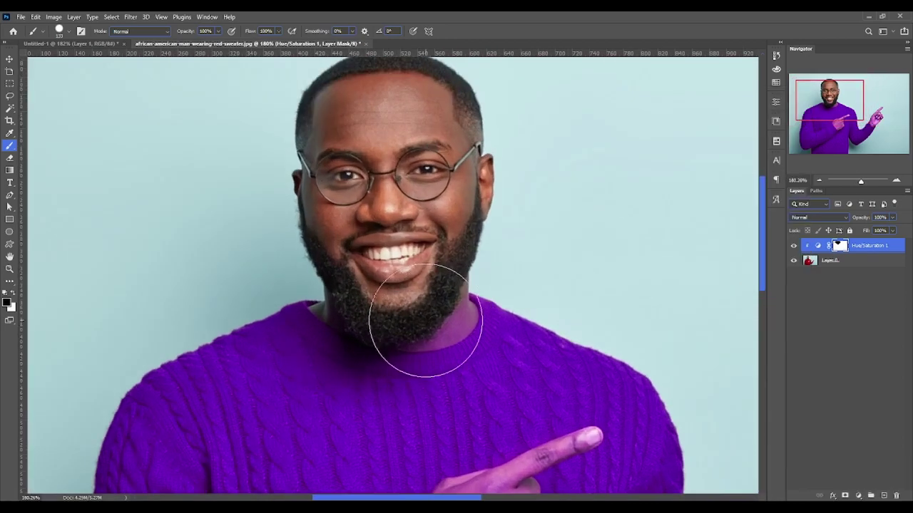
pyautogui.keyDown('alt'); pyautogui.rightClick(426, 278); pyautogui.keyUp('alt')
pyautogui.moveTo(440, 301); pyautogui.dragTo(452, 302)
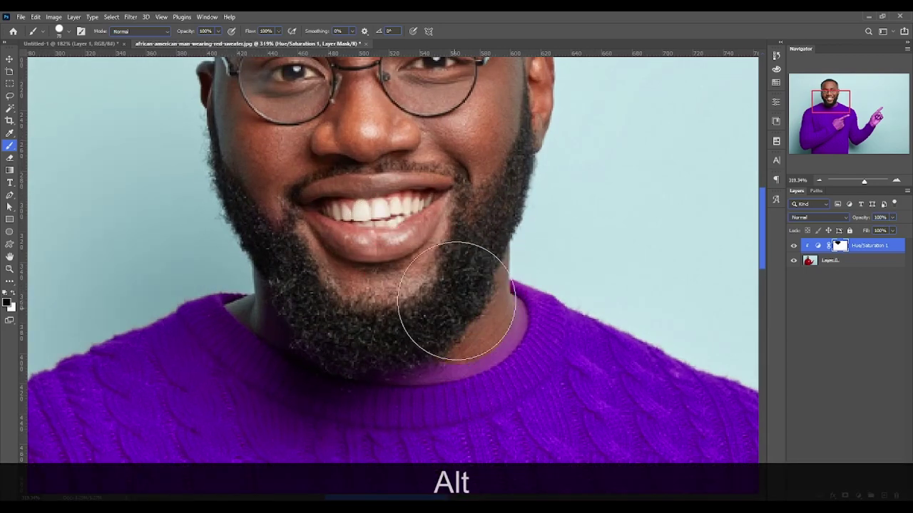
pyautogui.keyDown('alt'); pyautogui.rightClick(453, 304); pyautogui.keyUp('alt')
pyautogui.moveTo(503, 314); pyautogui.dragTo(473, 350)
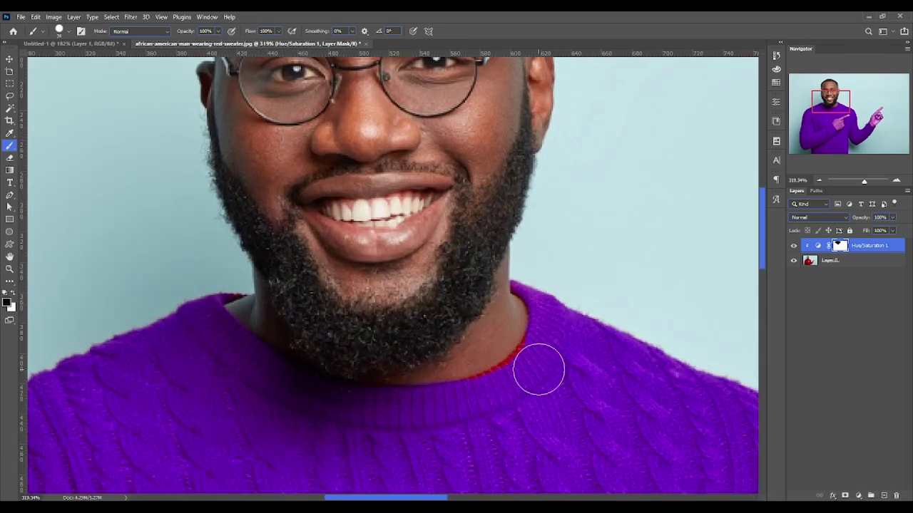
# Paint white on the mask along both sides of the collar to bring the purple back over the exposed red knit
pyautogui.press('x')
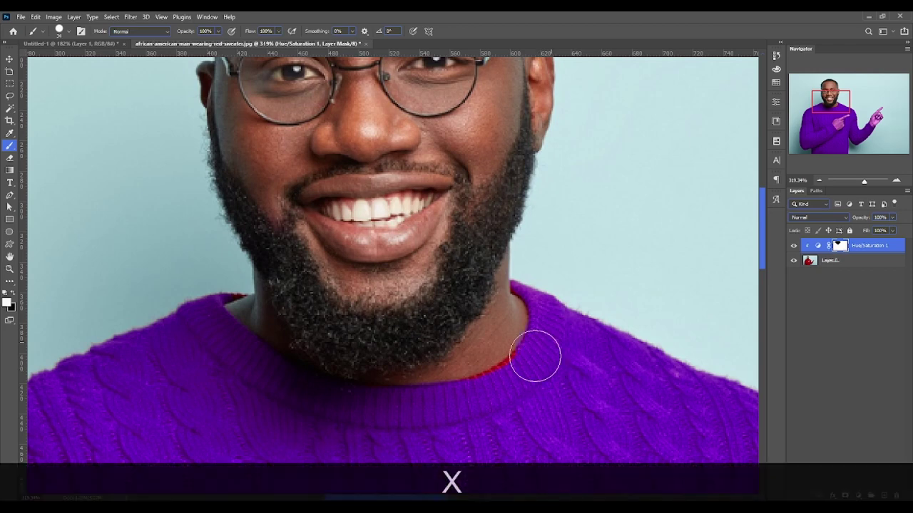
pyautogui.moveTo(535, 356); pyautogui.dragTo(484, 399)
pyautogui.hotkey('ctrl', 'z')
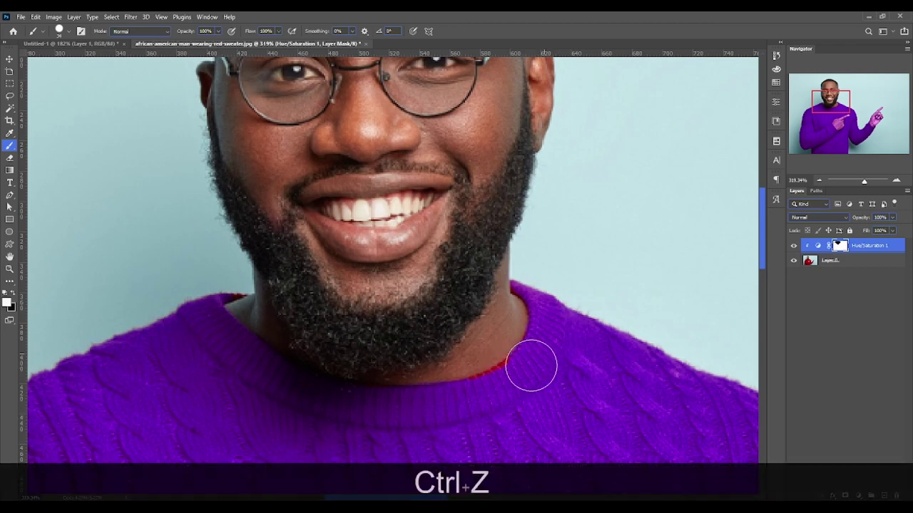
pyautogui.moveTo(552, 335); pyautogui.dragTo(492, 392)
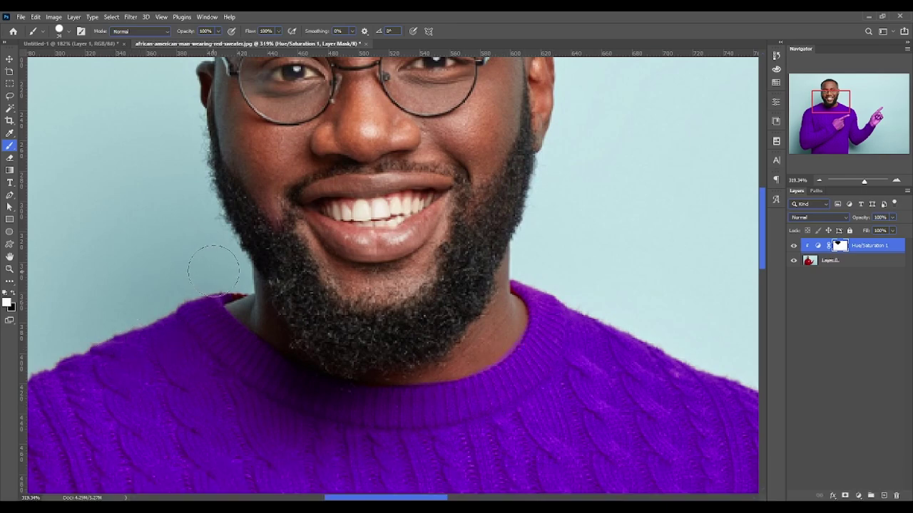
pyautogui.moveTo(220, 275); pyautogui.dragTo(243, 284)
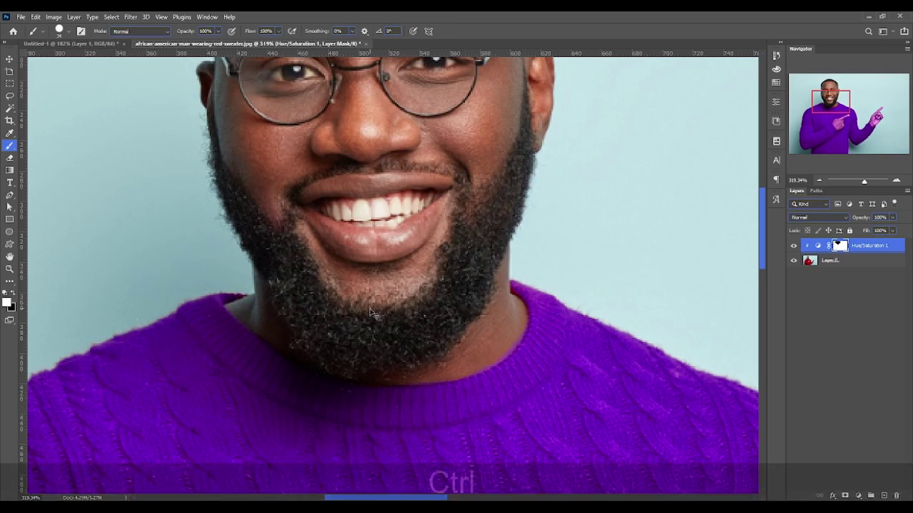
# Paint black on the mask over the fingers and palm of the raised hand to restore their skin color
pyautogui.press('ctrl+KP_0')
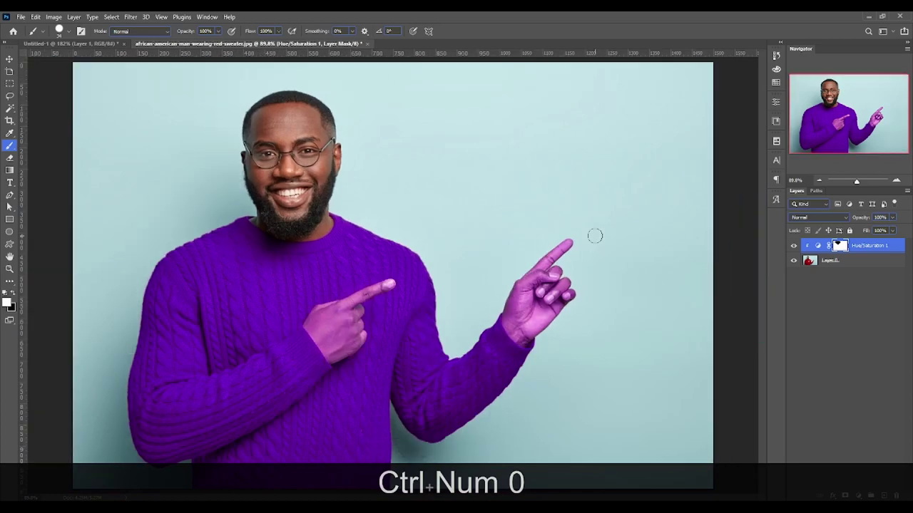
pyautogui.scroll(3, 571, 258)
pyautogui.scroll(-1, 576, 256)
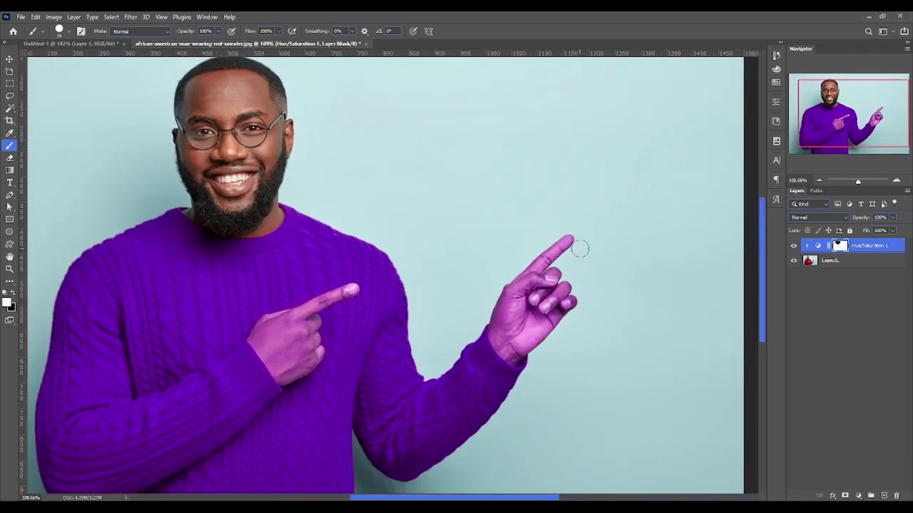
pyautogui.press('x')
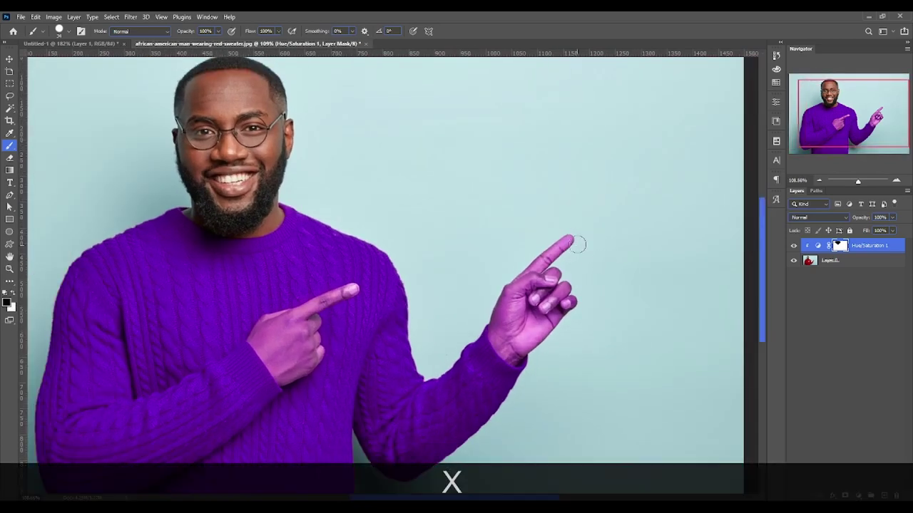
pyautogui.moveTo(571, 238)
pyautogui.mouseDown()
pyautogui.moveTo(581, 286)
pyautogui.moveTo(591, 272)
pyautogui.moveTo(557, 254)
pyautogui.moveTo(545, 267)
pyautogui.moveTo(558, 320)
pyautogui.mouseUp()
pyautogui.click(557, 268)
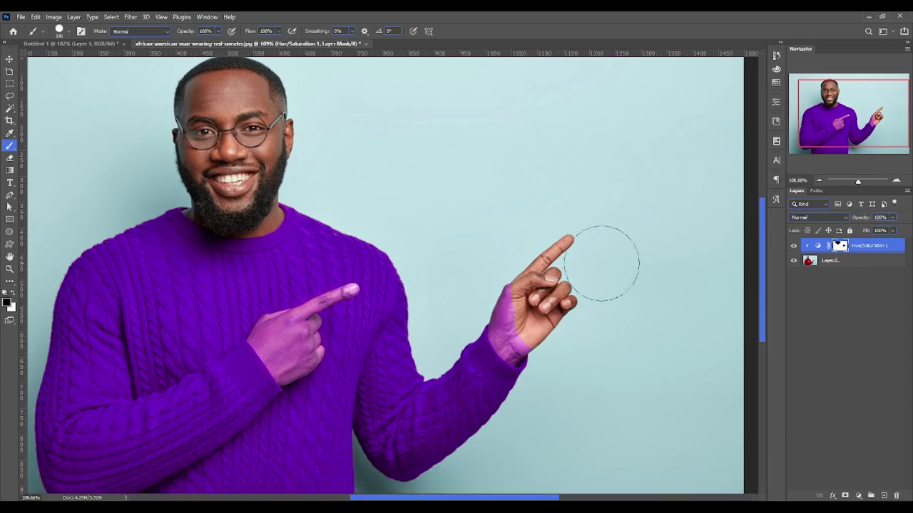
# Paint black on the mask over the raised hand's wrist and lower palm with a 42 px brush, up to the cuff
pyautogui.scroll(5, 546, 326)
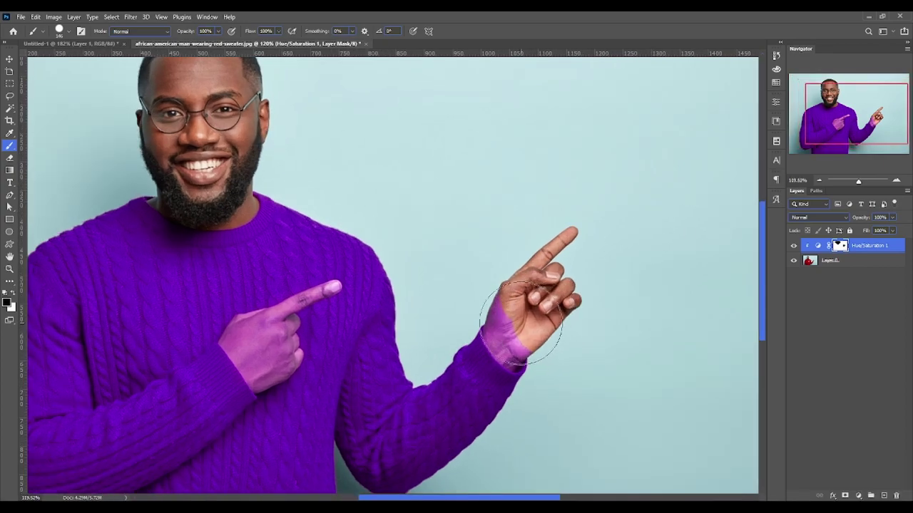
pyautogui.rightClick(520, 320)
pyautogui.keyDown('alt'); pyautogui.moveTo(473, 310); pyautogui.dragTo(411, 311); pyautogui.keyUp('alt')
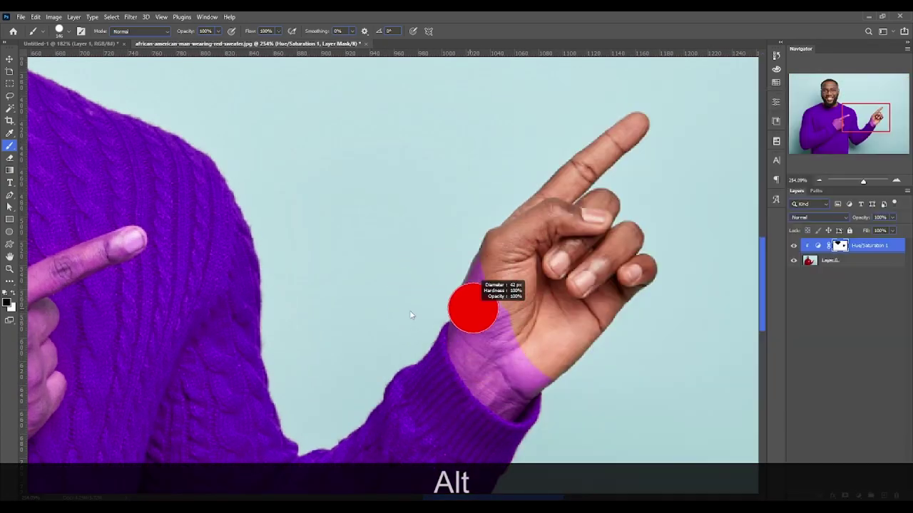
pyautogui.moveTo(502, 266)
pyautogui.mouseDown()
pyautogui.moveTo(486, 323)
pyautogui.moveTo(483, 281)
pyautogui.moveTo(483, 364)
pyautogui.moveTo(506, 354)
pyautogui.moveTo(534, 367)
pyautogui.mouseUp()
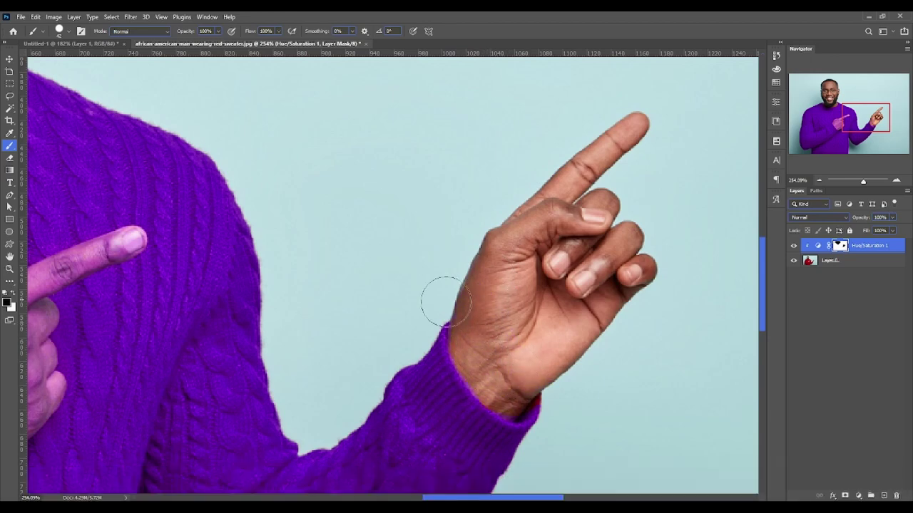
pyautogui.press('space')
pyautogui.moveTo(444, 302); pyautogui.dragTo(784, 278)
pyautogui.keyDown('alt'); pyautogui.moveTo(322, 338); pyautogui.dragTo(305, 335); pyautogui.keyUp('alt')
pyautogui.moveTo(306, 337)
pyautogui.mouseDown()
pyautogui.moveTo(329, 335)
pyautogui.moveTo(367, 319)
pyautogui.moveTo(363, 335)
pyautogui.moveTo(373, 342)
pyautogui.moveTo(399, 280)
pyautogui.moveTo(388, 343)
pyautogui.moveTo(403, 268)
pyautogui.moveTo(403, 310)
pyautogui.mouseUp()
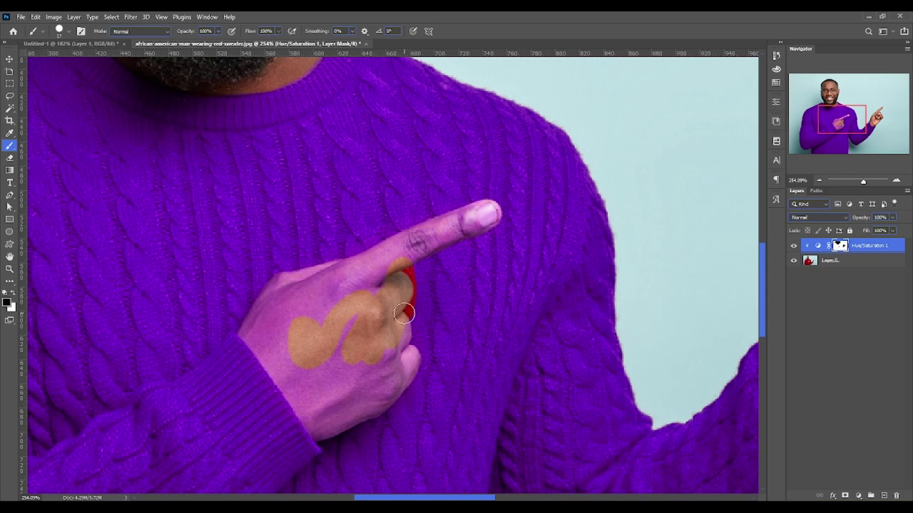
pyautogui.hotkey('ctrl', 'z')
pyautogui.hotkey('ctrl', 'z')
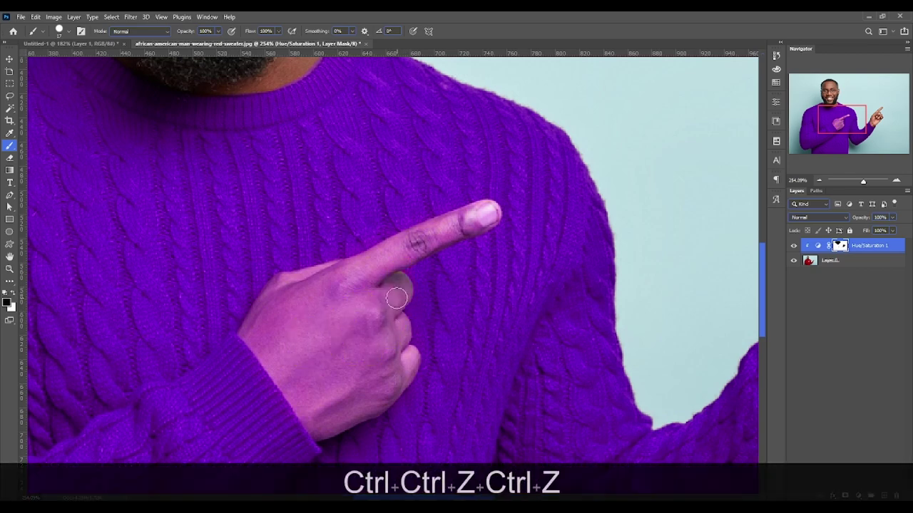
pyautogui.moveTo(403, 291); pyautogui.dragTo(378, 331)
pyautogui.hotkey('ctrl', 'z')
# Paint black on the mask over the hand in front of the chest, covering the fist, pointing finger and outer edges
pyautogui.moveTo(398, 281)
pyautogui.mouseDown()
pyautogui.moveTo(348, 343)
pyautogui.moveTo(369, 290)
pyautogui.moveTo(335, 328)
pyautogui.moveTo(387, 254)
pyautogui.moveTo(324, 294)
pyautogui.moveTo(302, 325)
pyautogui.moveTo(339, 279)
pyautogui.moveTo(302, 344)
pyautogui.moveTo(334, 311)
pyautogui.moveTo(300, 348)
pyautogui.moveTo(319, 318)
pyautogui.moveTo(355, 335)
pyautogui.moveTo(373, 325)
pyautogui.moveTo(353, 364)
pyautogui.moveTo(385, 325)
pyautogui.moveTo(395, 334)
pyautogui.moveTo(401, 368)
pyautogui.moveTo(347, 410)
pyautogui.moveTo(326, 417)
pyautogui.moveTo(312, 345)
pyautogui.moveTo(306, 392)
pyautogui.moveTo(272, 320)
pyautogui.moveTo(342, 283)
pyautogui.moveTo(287, 292)
pyautogui.moveTo(346, 278)
pyautogui.moveTo(284, 299)
pyautogui.moveTo(269, 312)
pyautogui.moveTo(266, 340)
pyautogui.mouseUp()
pyautogui.press('alt')
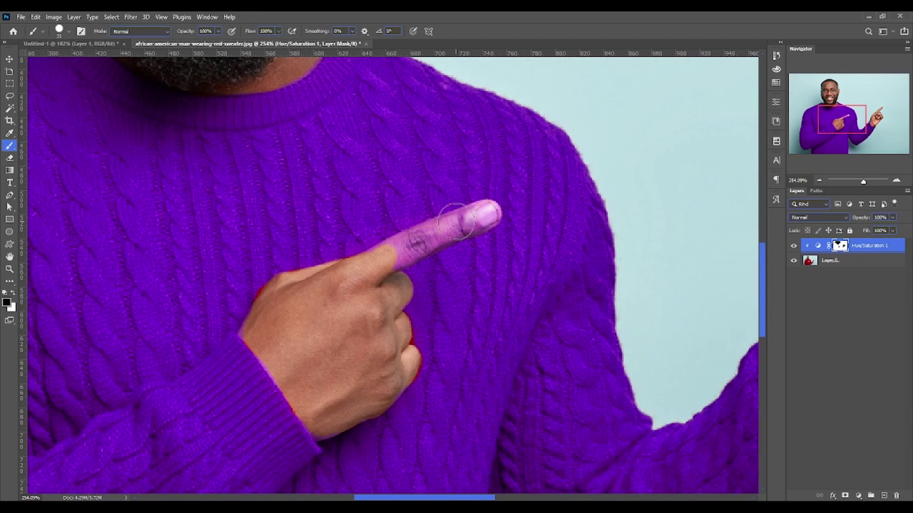
pyautogui.press('alt')
pyautogui.moveTo(485, 212)
pyautogui.mouseDown()
pyautogui.moveTo(374, 254)
pyautogui.moveTo(497, 216)
pyautogui.moveTo(388, 270)
pyautogui.moveTo(410, 311)
pyautogui.mouseUp()
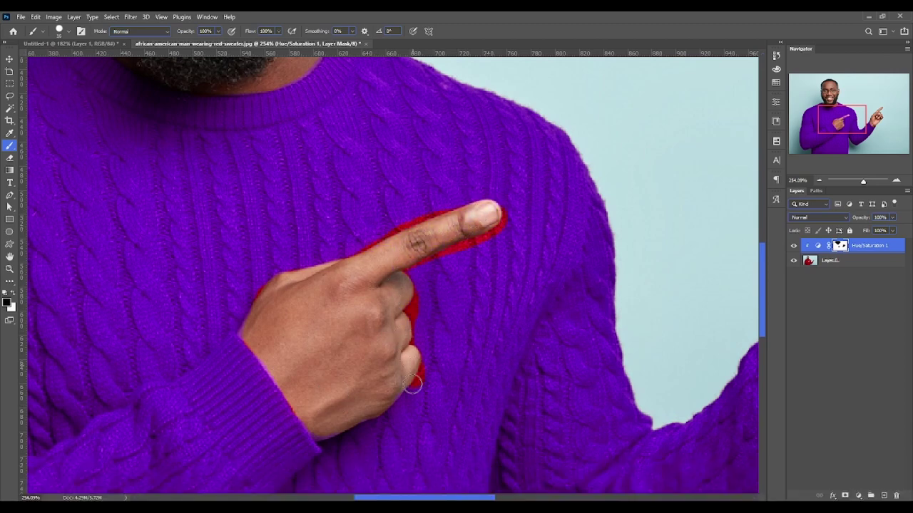
pyautogui.moveTo(414, 385)
pyautogui.mouseDown()
pyautogui.moveTo(370, 415)
pyautogui.moveTo(317, 431)
pyautogui.mouseUp()
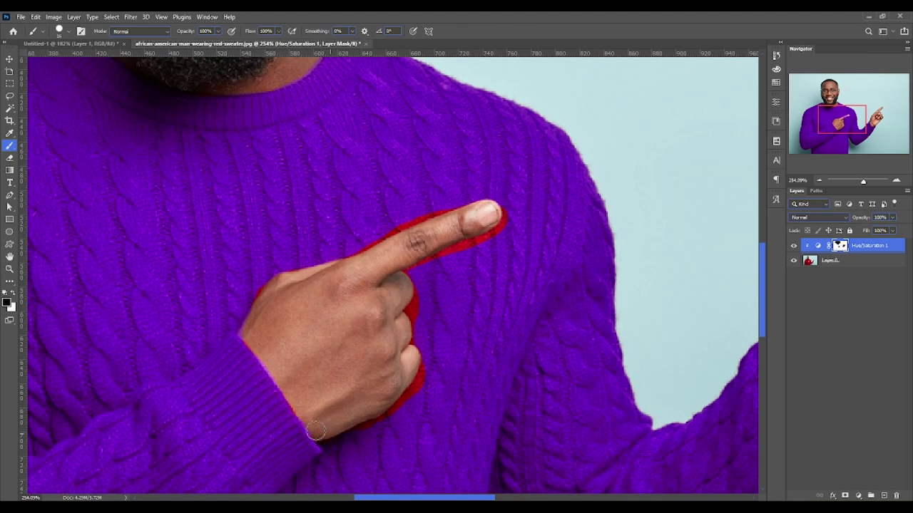
pyautogui.moveTo(266, 288)
pyautogui.mouseDown()
pyautogui.moveTo(245, 308)
pyautogui.moveTo(253, 338)
pyautogui.mouseUp()
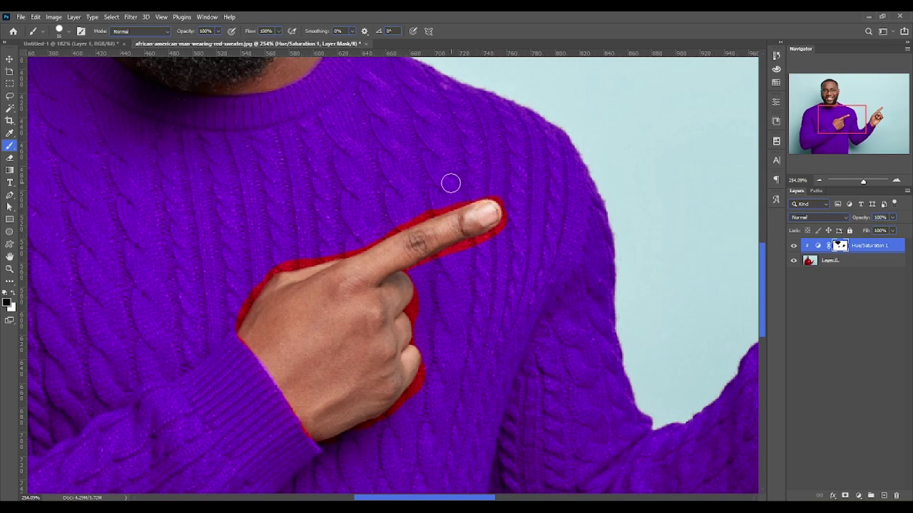
# Paint white on the mask along the pointing finger and the hand's upper edge to bring the purple back over the red knit
pyautogui.press('x')
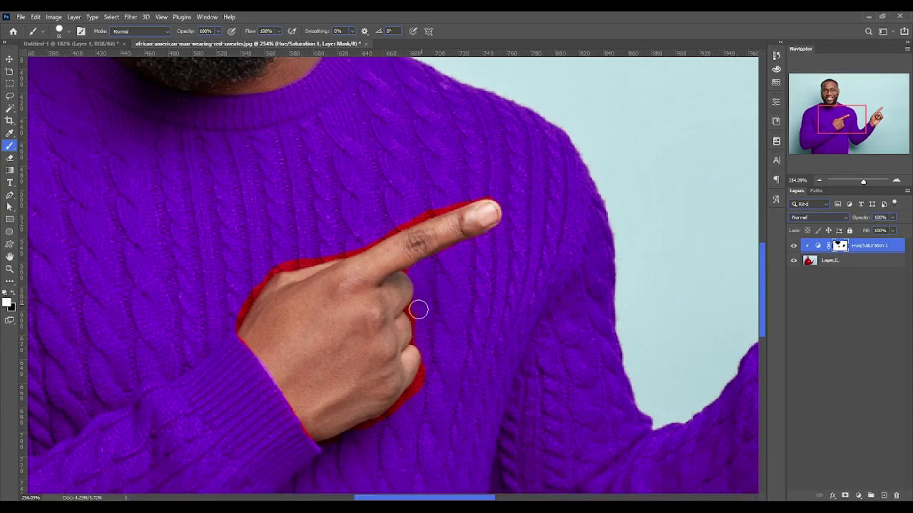
pyautogui.scroll(5, 456, 197)
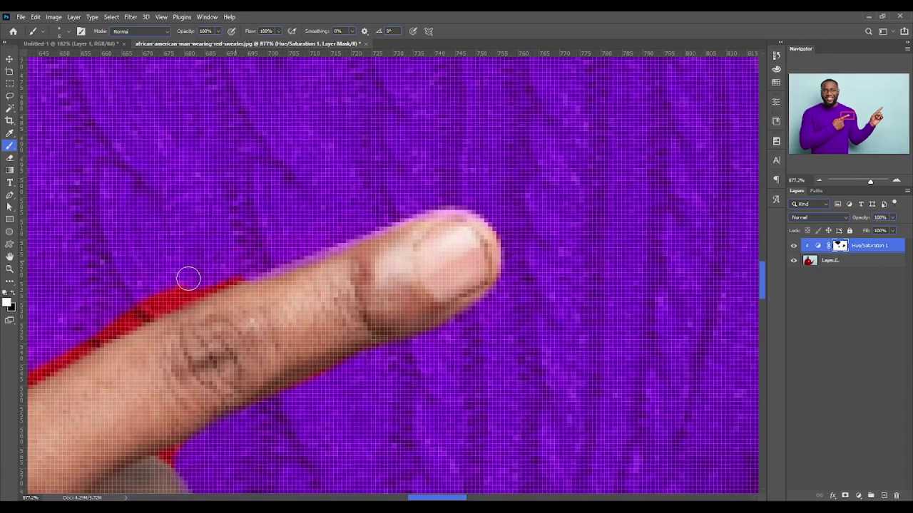
pyautogui.moveTo(238, 266); pyautogui.dragTo(407, 179)
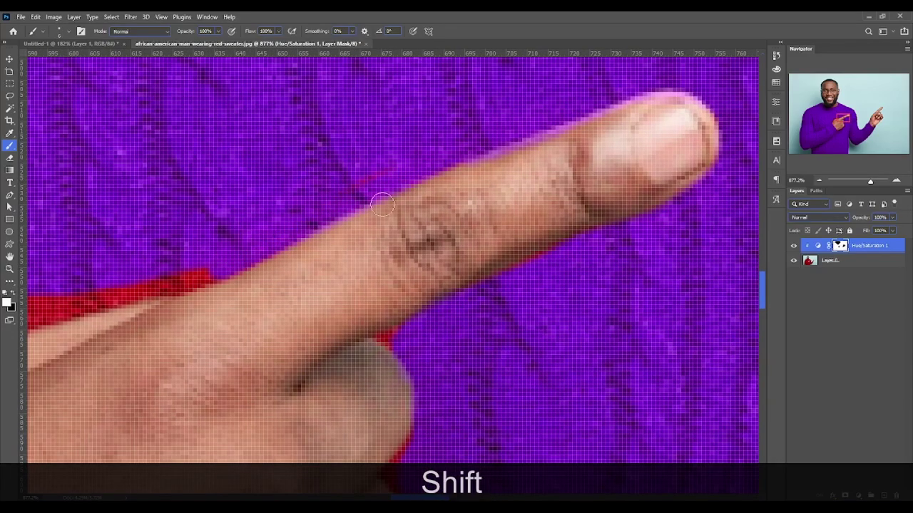
pyautogui.moveTo(343, 193); pyautogui.dragTo(511, 192)
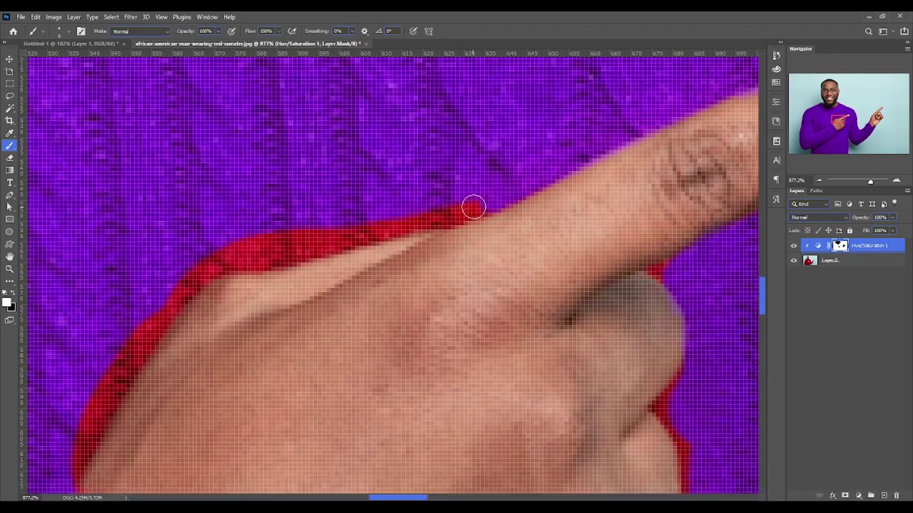
pyautogui.press('shift')
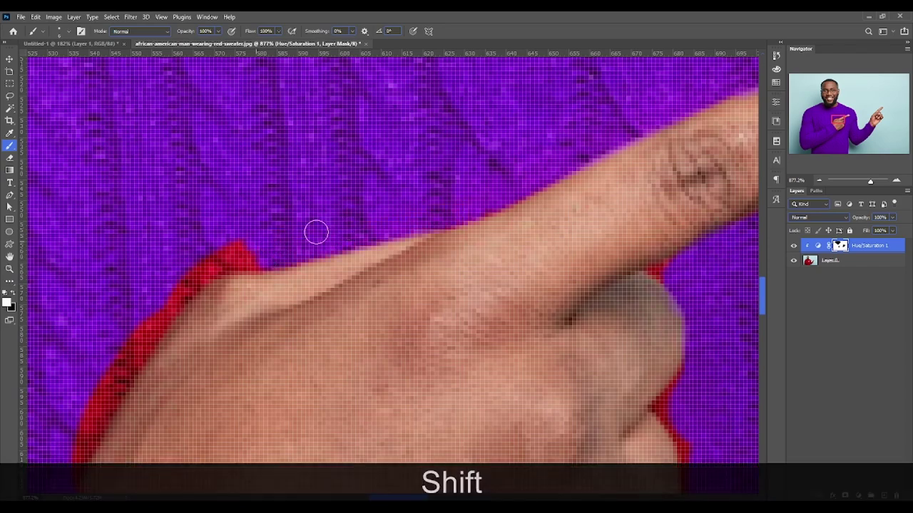
# Paint white on the mask in straight strokes along the back of the hand and the sleeve cuff to cover the red fringe
pyautogui.press('space')
pyautogui.moveTo(247, 244); pyautogui.dragTo(343, 179)
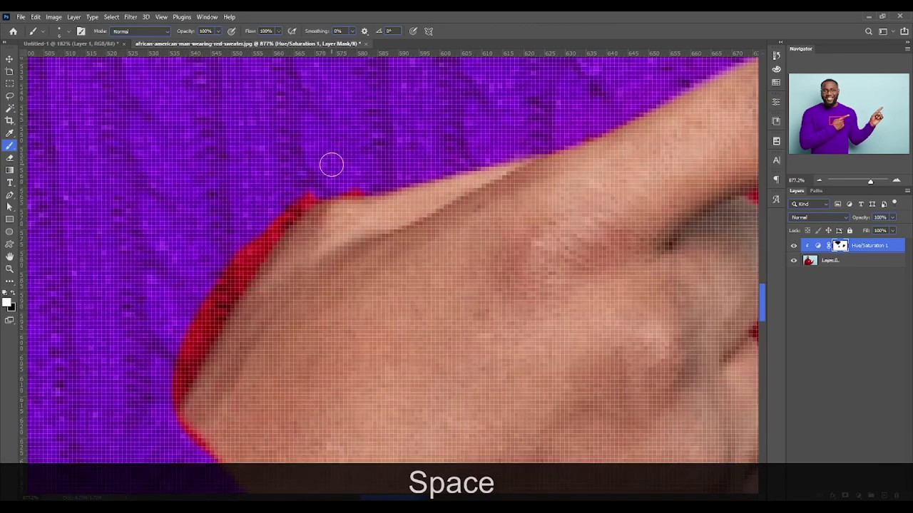
pyautogui.keyDown('shift'); pyautogui.click(169, 402); pyautogui.keyUp('shift')
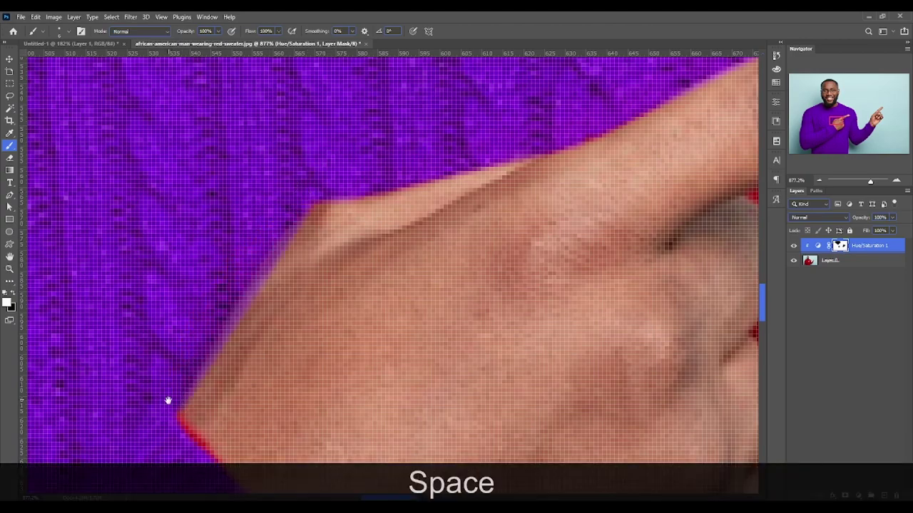
pyautogui.moveTo(167, 399); pyautogui.dragTo(254, 88)
pyautogui.keyDown('shift'); pyautogui.click(308, 101); pyautogui.keyUp('shift')
# Paint white on the mask along the underside of the hand and around the curled fingers to remove the remaining red fringe
pyautogui.moveTo(330, 91); pyautogui.dragTo(210, 285)
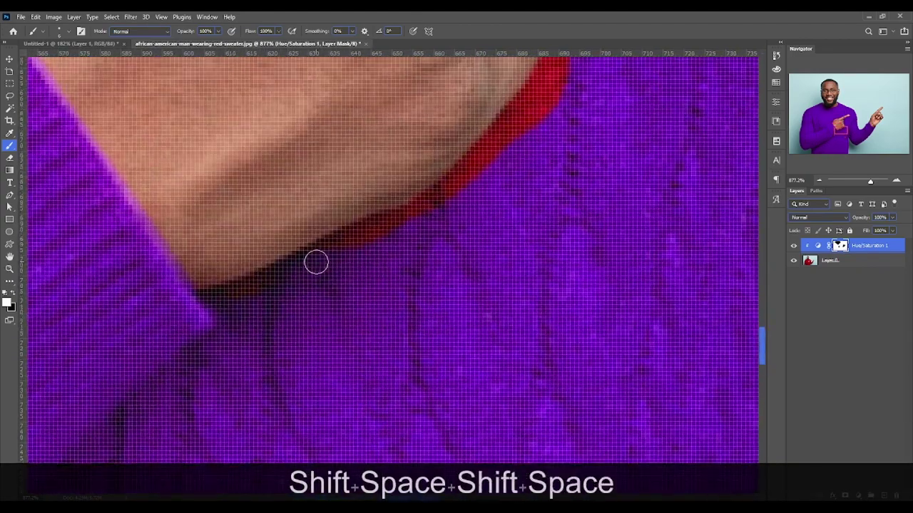
pyautogui.keyDown('shift'); pyautogui.click(439, 196); pyautogui.keyUp('shift')
pyautogui.moveTo(399, 247)
pyautogui.mouseDown()
pyautogui.moveTo(287, 366)
pyautogui.moveTo(218, 420)
pyautogui.mouseUp()
pyautogui.keyDown('shift'); pyautogui.click(309, 350); pyautogui.keyUp('shift')
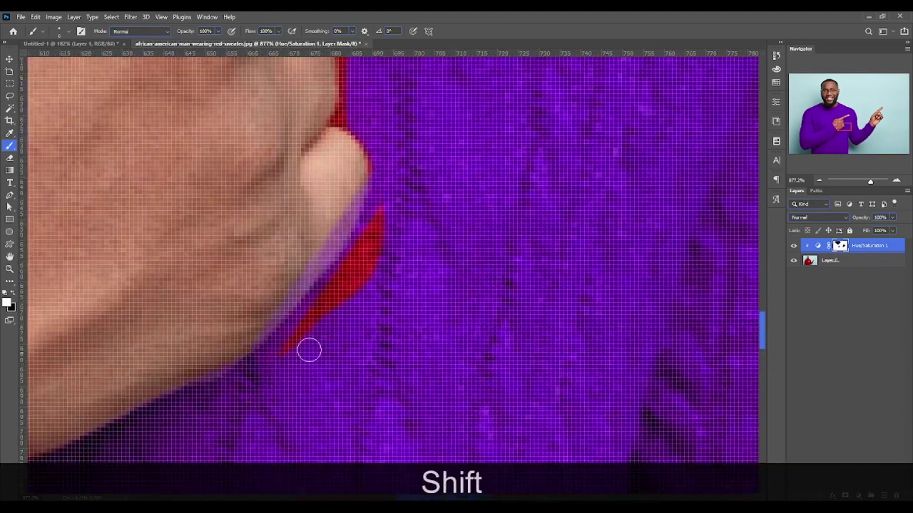
pyautogui.hotkey('ctrl', 'shift', 'z')
pyautogui.keyDown('shift'); pyautogui.click(261, 355); pyautogui.keyUp('shift')
pyautogui.moveTo(388, 260); pyautogui.dragTo(339, 490)
pyautogui.moveTo(281, 236)
pyautogui.mouseDown()
pyautogui.moveTo(303, 349)
pyautogui.moveTo(332, 404)
pyautogui.mouseUp()
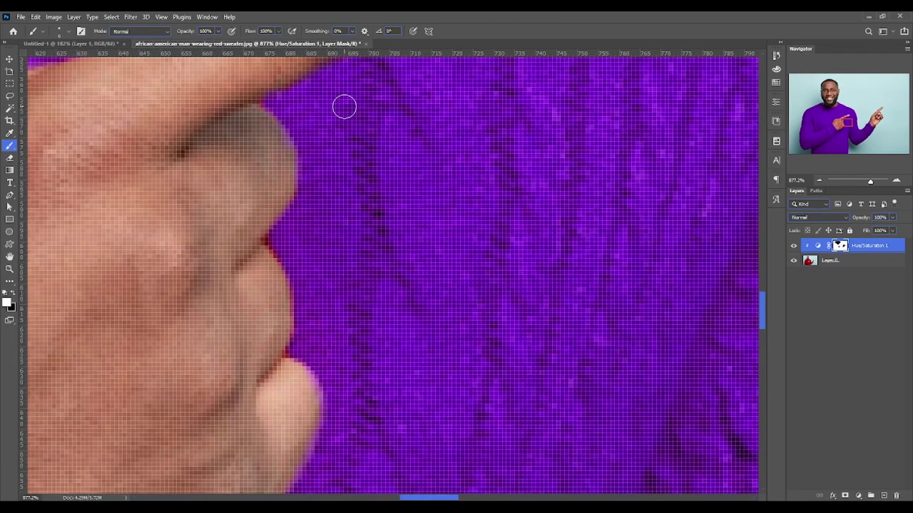
pyautogui.press('ctrl+KP_0')
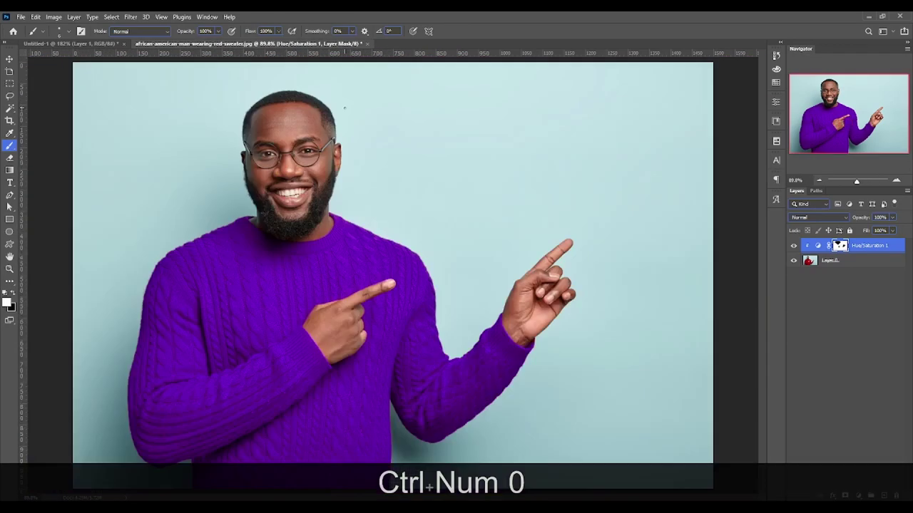
# Compare the sweater before and after the recoloring by hiding and showing the Hue/Saturation layer
pyautogui.click(9, 269)
pyautogui.moveTo(418, 295)
pyautogui.mouseDown()
pyautogui.moveTo(378, 297)
pyautogui.moveTo(402, 298)
pyautogui.mouseUp()
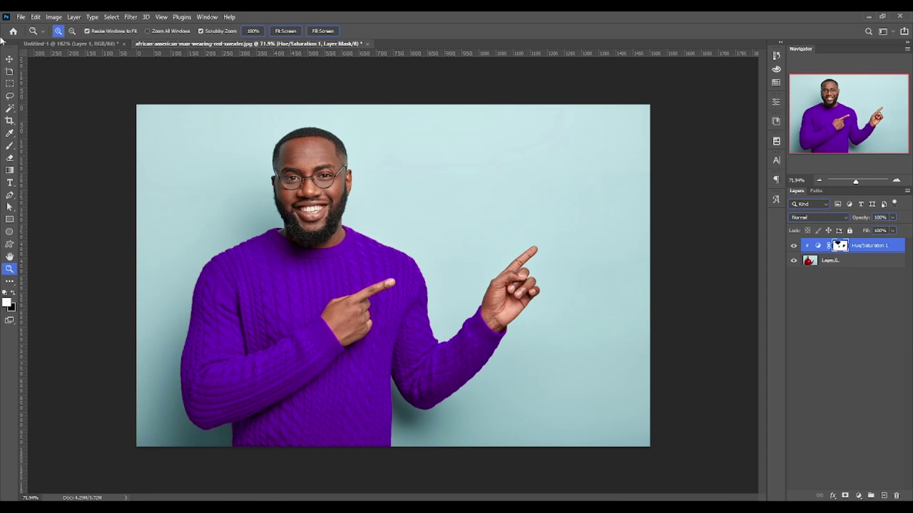
pyautogui.click(10, 58)
pyautogui.click(793, 246)
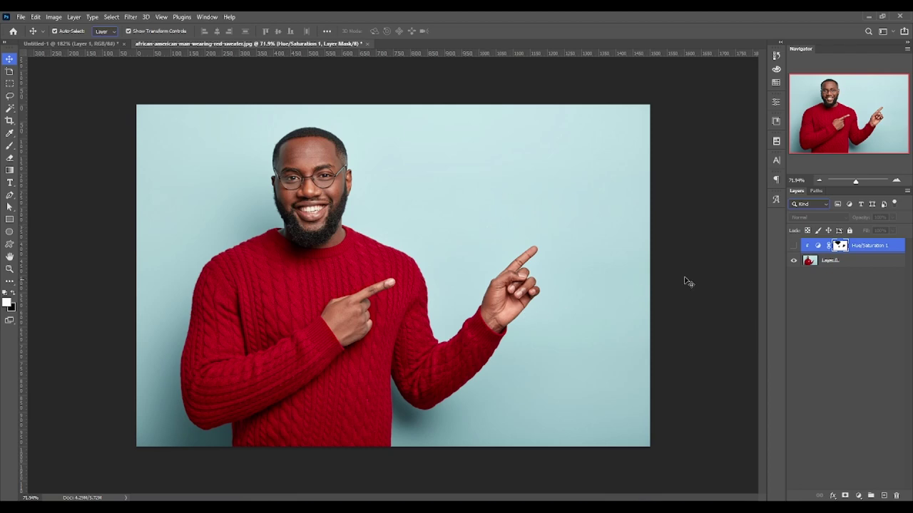
pyautogui.click(795, 245)
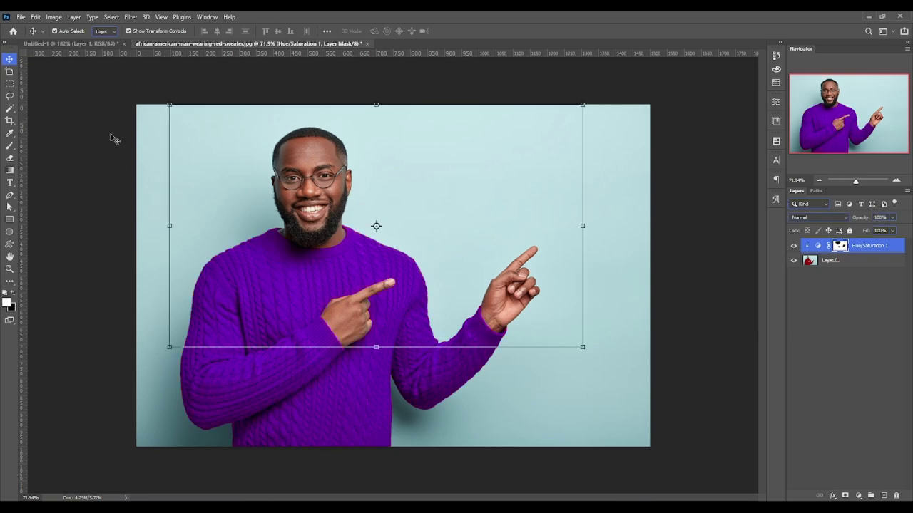
# Add a Hue/Saturation adjustment layer to the green T-shirt image and target the Greens range by sampling the shirt
pyautogui.click(64, 43)
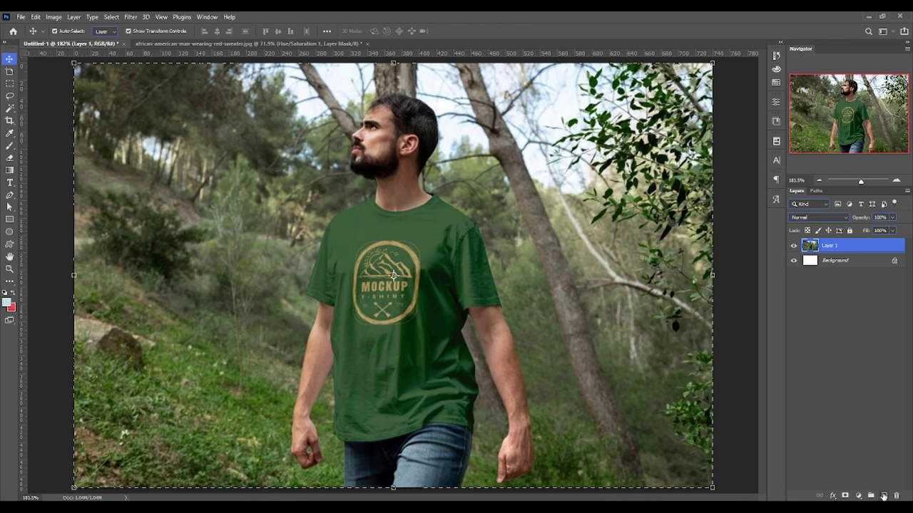
pyautogui.click(858, 495)
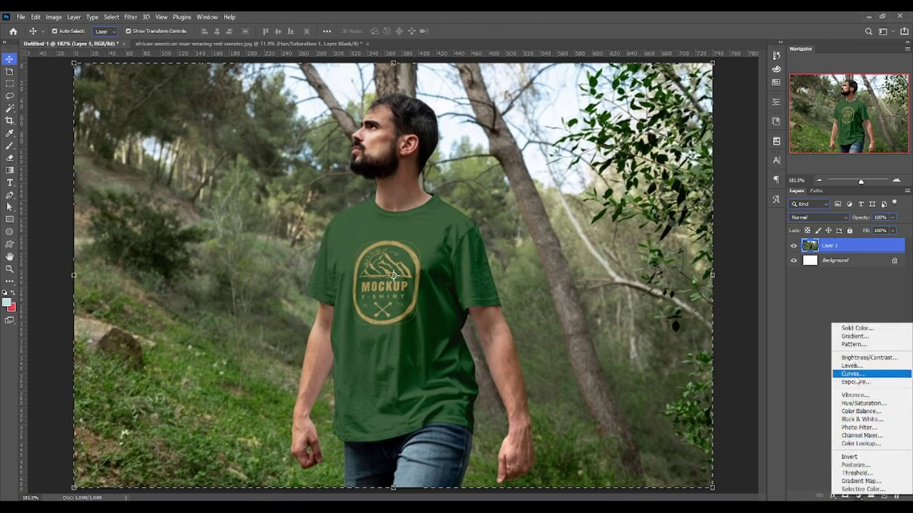
pyautogui.click(862, 404)
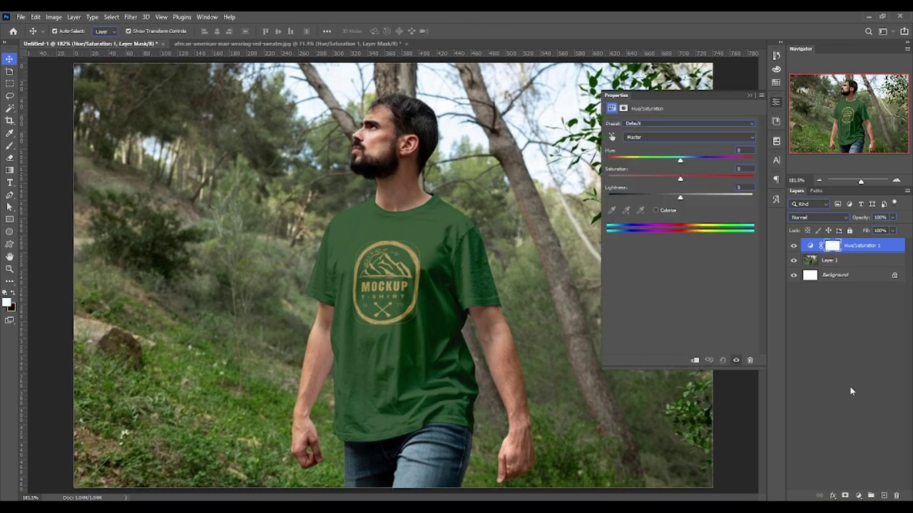
pyautogui.click(611, 137)
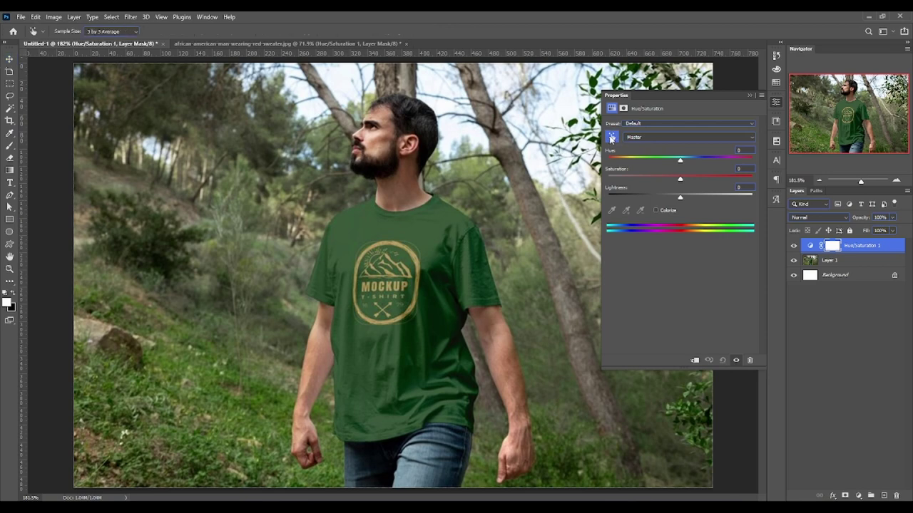
pyautogui.click(426, 220)
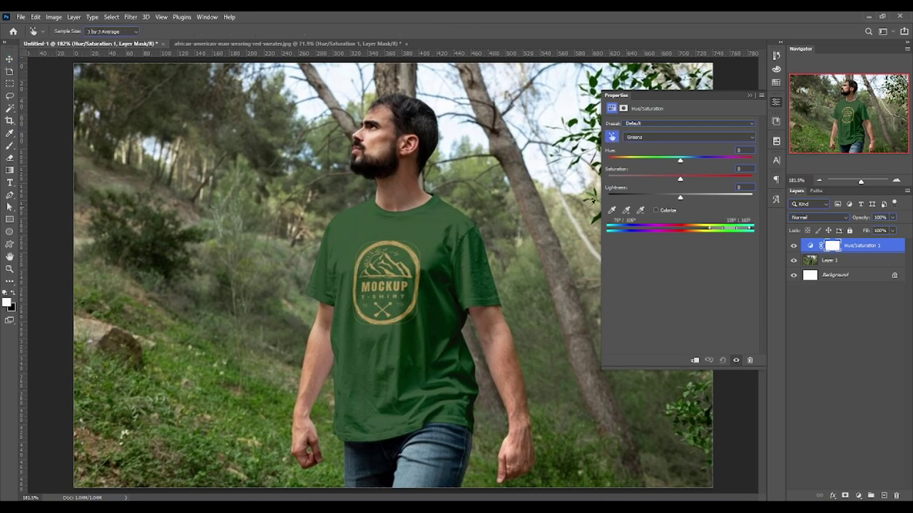
# Try red and purple hue shifts on the greens, down to hue -180, with saturation at +100 and reset to 0
pyautogui.moveTo(718, 162); pyautogui.dragTo(622, 169)
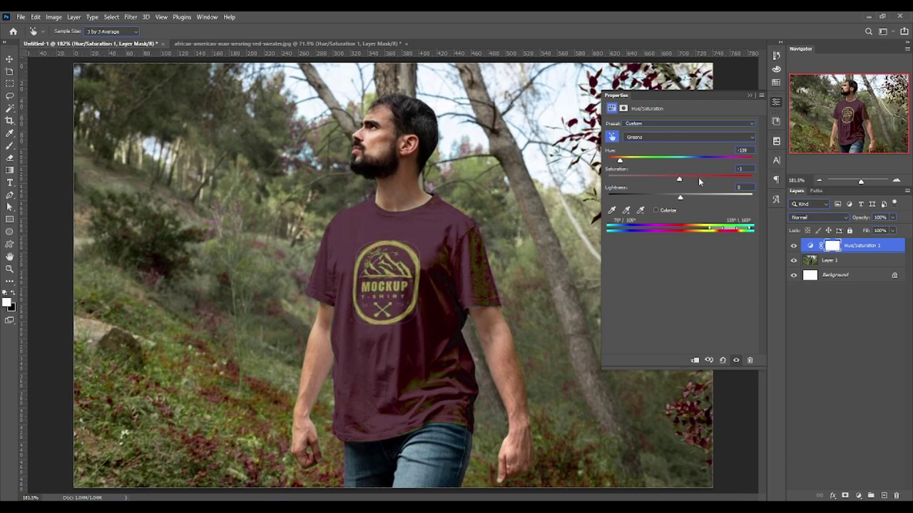
pyautogui.moveTo(679, 179); pyautogui.dragTo(764, 181)
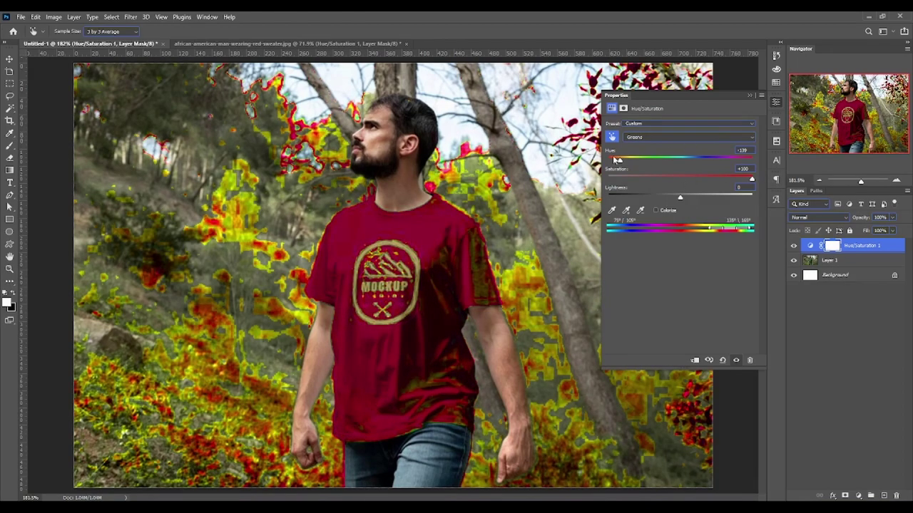
pyautogui.moveTo(620, 162)
pyautogui.mouseDown()
pyautogui.moveTo(693, 161)
pyautogui.moveTo(609, 161)
pyautogui.moveTo(706, 162)
pyautogui.moveTo(607, 161)
pyautogui.mouseUp()
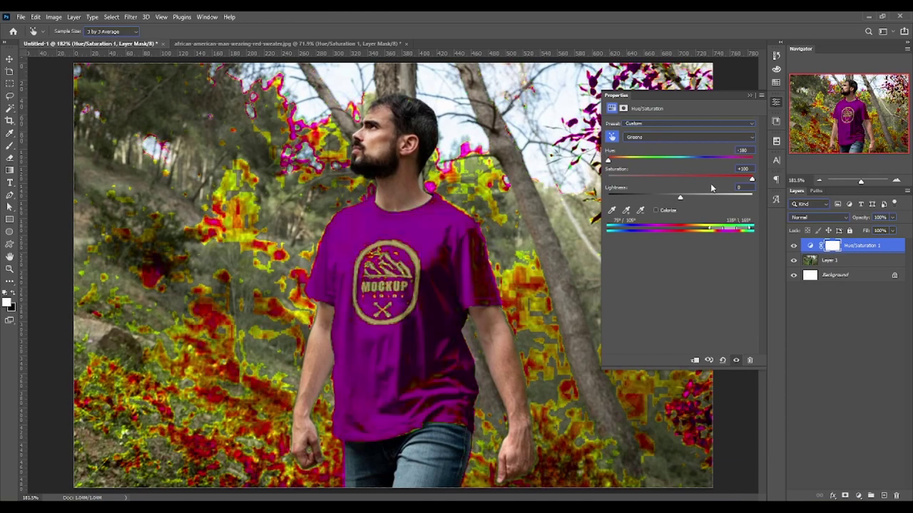
pyautogui.click(679, 179)
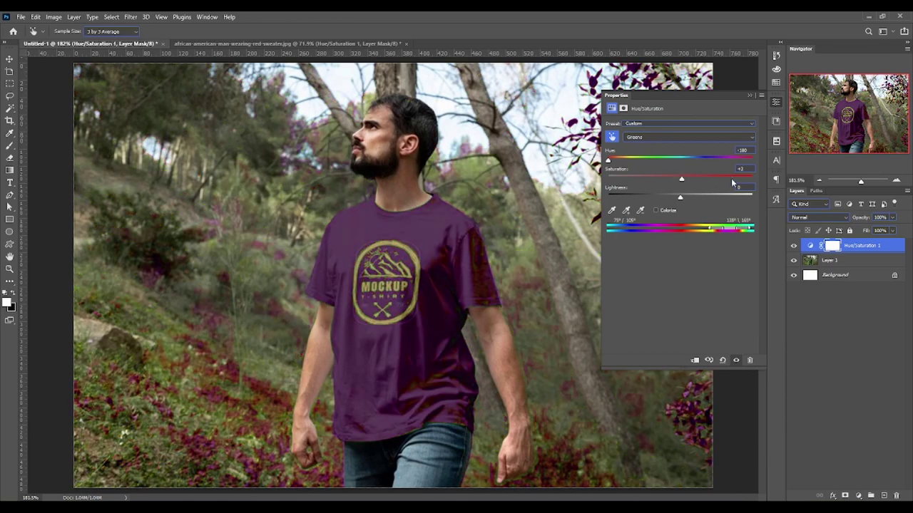
pyautogui.write('0')
pyautogui.press('Return')
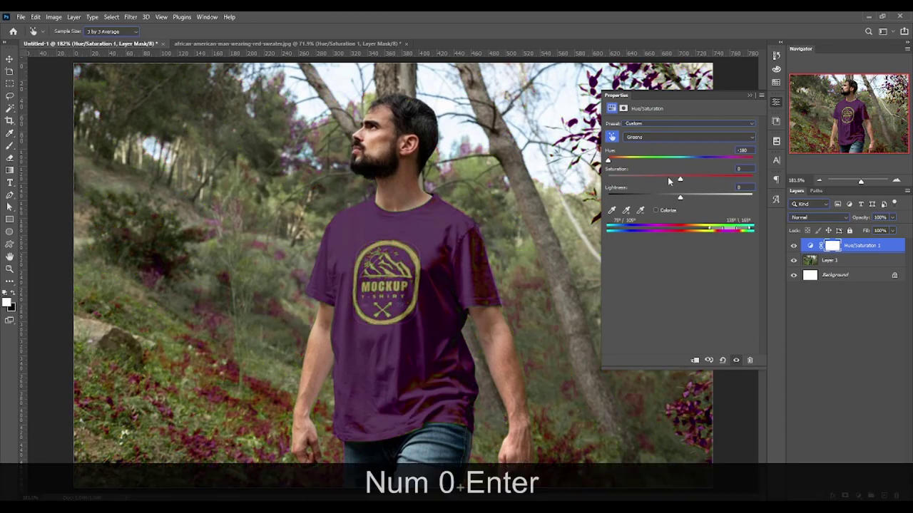
# Shift the greens' hue to about +130 and raise their saturation to turn the T-shirt navy blue
pyautogui.moveTo(607, 162); pyautogui.dragTo(736, 159)
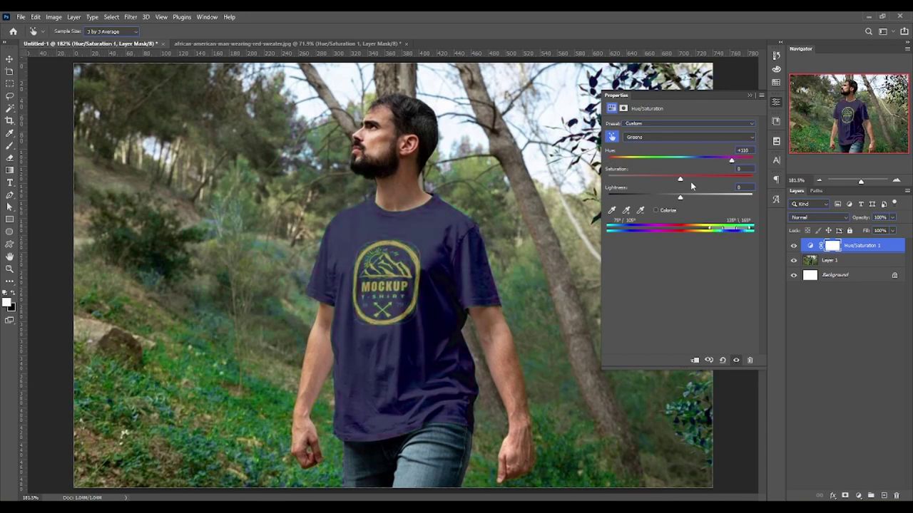
pyautogui.moveTo(679, 180); pyautogui.dragTo(721, 181)
pyautogui.press('Return')
pyautogui.click(749, 95)
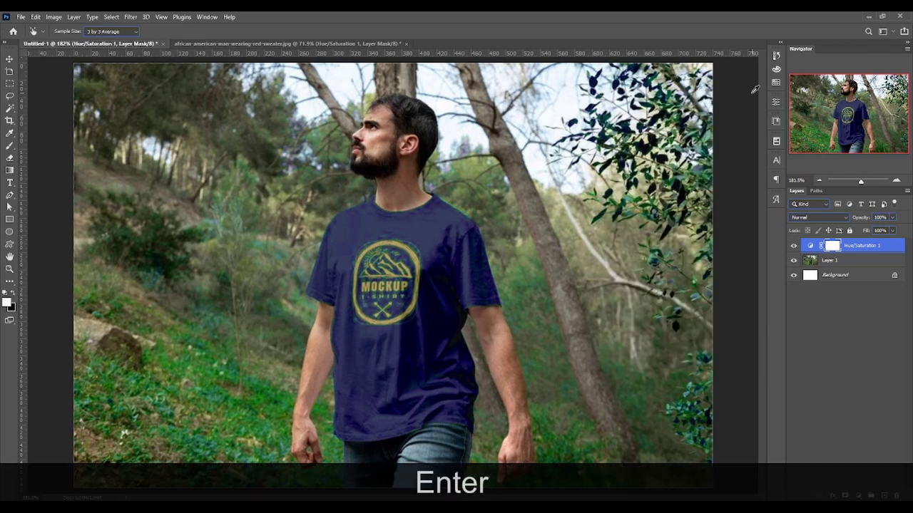
# Clip the Hue/Saturation layer to Layer 1 and paint its mask black over the trees beside the man with a 59 px brush
pyautogui.rightClick(856, 246)
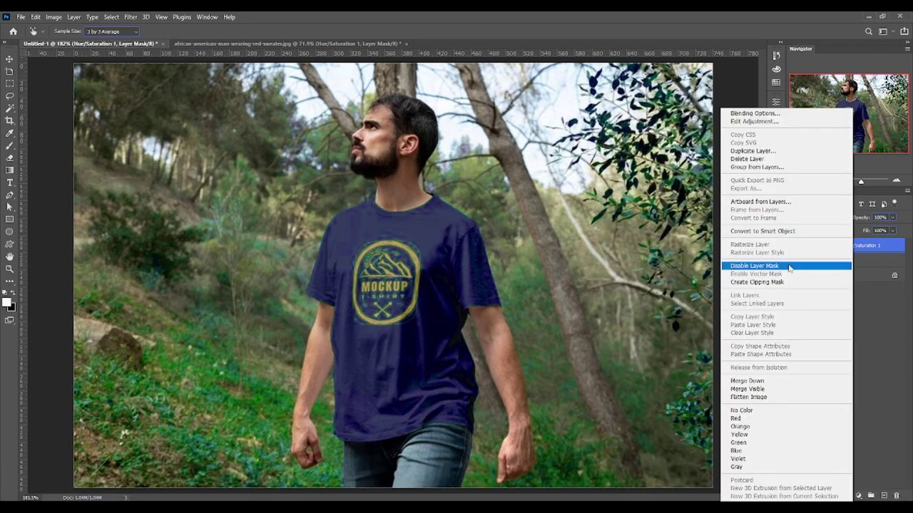
pyautogui.click(784, 281)
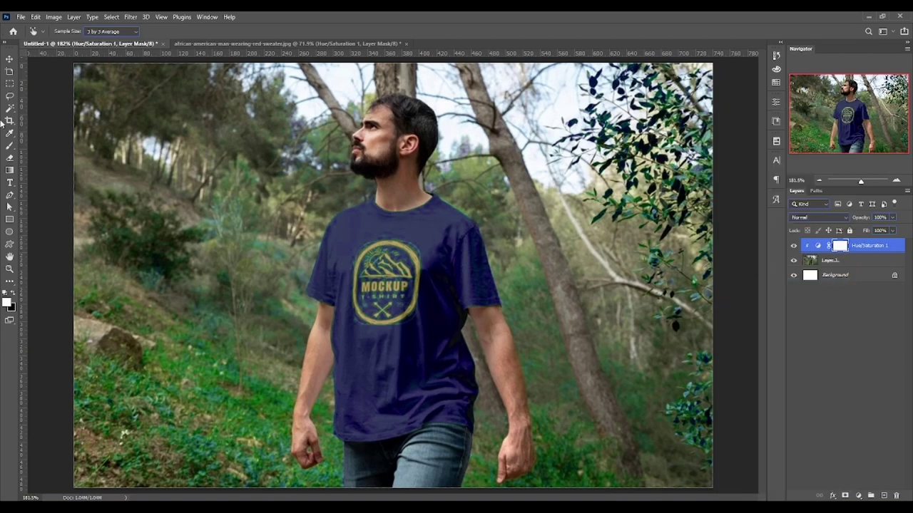
pyautogui.click(9, 145)
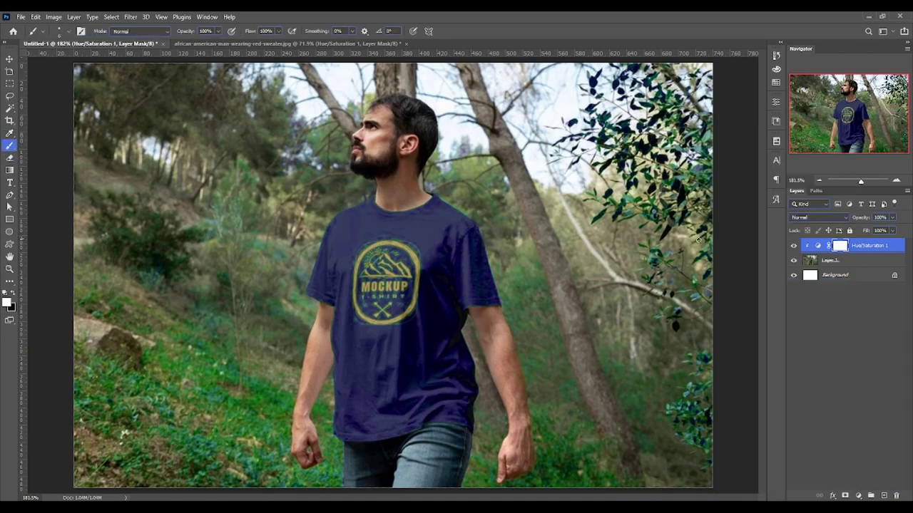
pyautogui.keyDown('alt'); pyautogui.moveTo(285, 221); pyautogui.dragTo(309, 222); pyautogui.keyUp('alt')
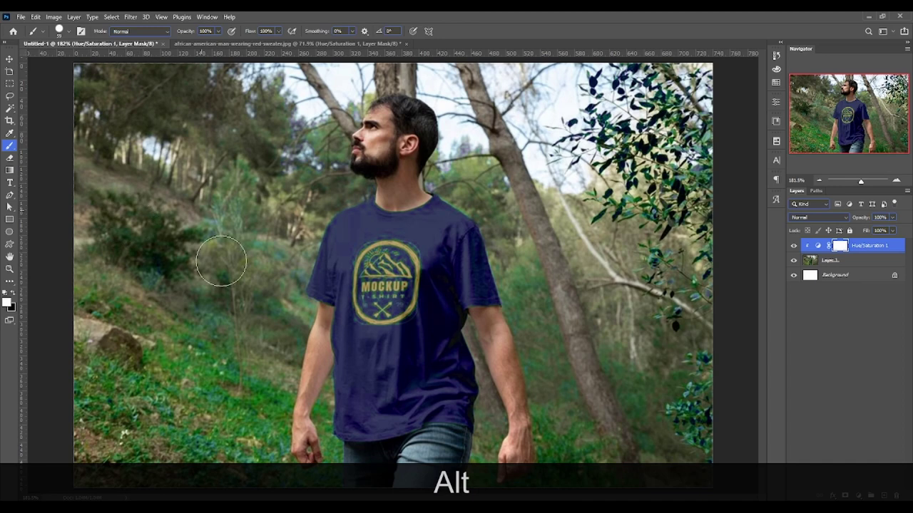
pyautogui.press('x')
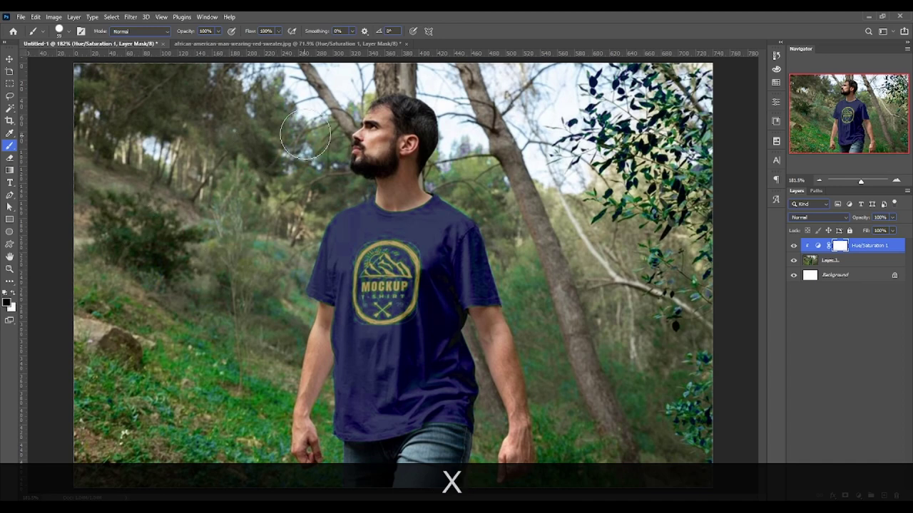
# Try the Master saturation at +100 with more black painting on the layer mask, and undo both
pyautogui.doubleClick(816, 246)
pyautogui.moveTo(679, 179); pyautogui.dragTo(863, 183)
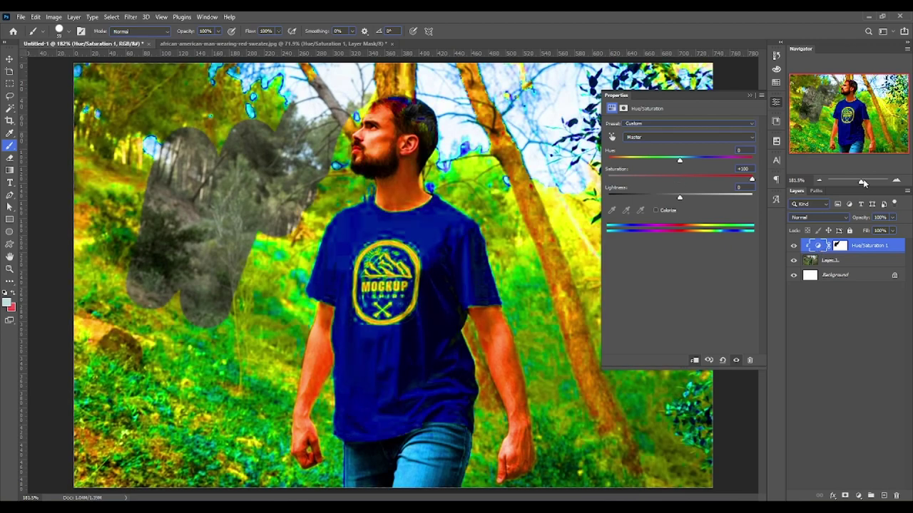
pyautogui.click(749, 96)
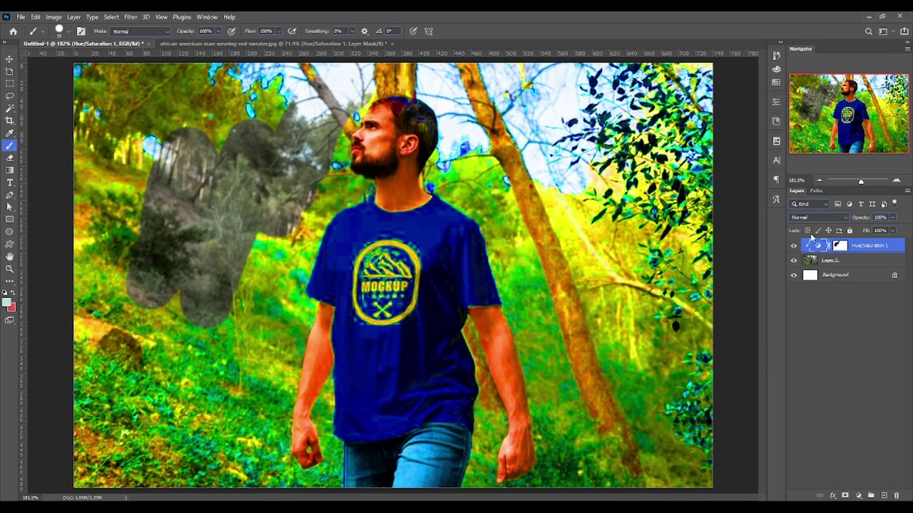
pyautogui.click(839, 245)
pyautogui.moveTo(564, 203)
pyautogui.mouseDown()
pyautogui.moveTo(558, 100)
pyautogui.moveTo(700, 78)
pyautogui.moveTo(673, 61)
pyautogui.moveTo(440, 72)
pyautogui.moveTo(465, 79)
pyautogui.moveTo(465, 120)
pyautogui.moveTo(477, 100)
pyautogui.moveTo(372, 127)
pyautogui.moveTo(419, 122)
pyautogui.moveTo(313, 75)
pyautogui.moveTo(456, 39)
pyautogui.moveTo(349, 97)
pyautogui.moveTo(197, 118)
pyautogui.moveTo(56, 74)
pyautogui.moveTo(142, 62)
pyautogui.moveTo(77, 254)
pyautogui.mouseUp()
pyautogui.hotkey('ctrl', 'z')
pyautogui.hotkey('ctrl', 'z')
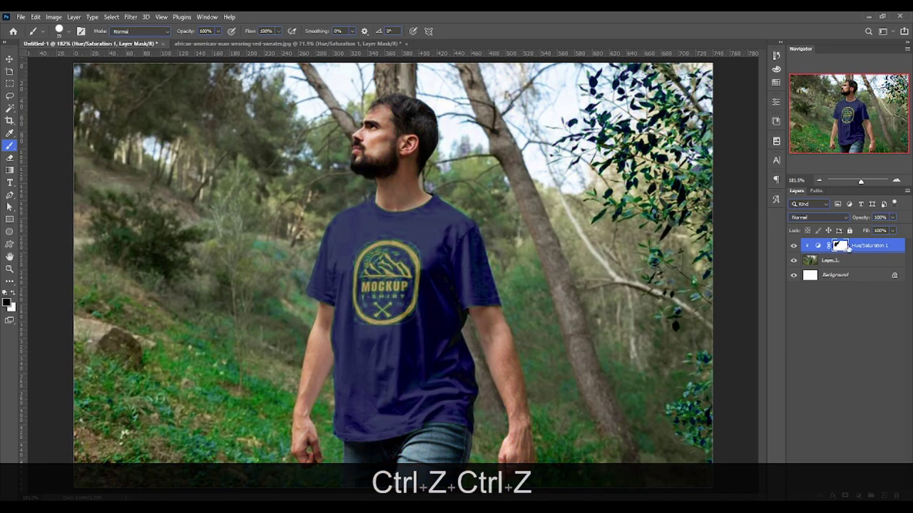
# Raise the saturation of the Greens range in the Hue/Saturation layer strongly to make the affected background areas stand out
pyautogui.doubleClick(808, 248)
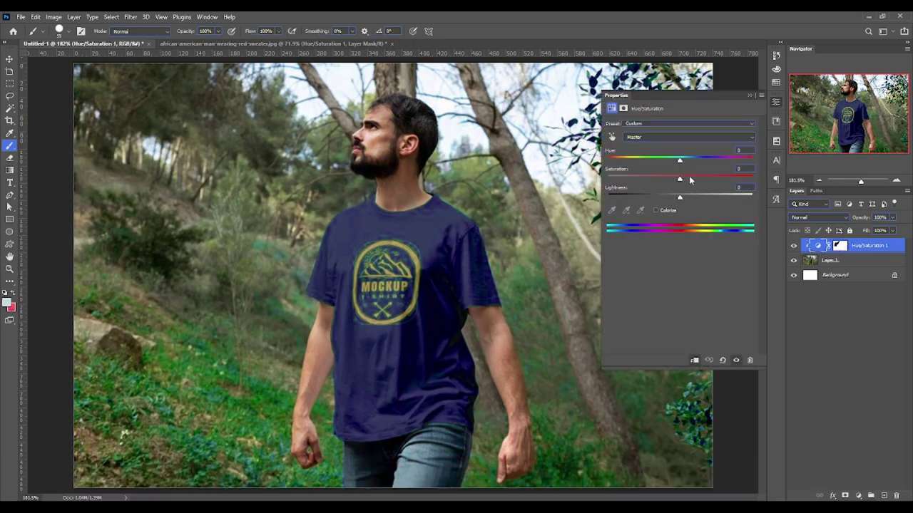
pyautogui.click(648, 139)
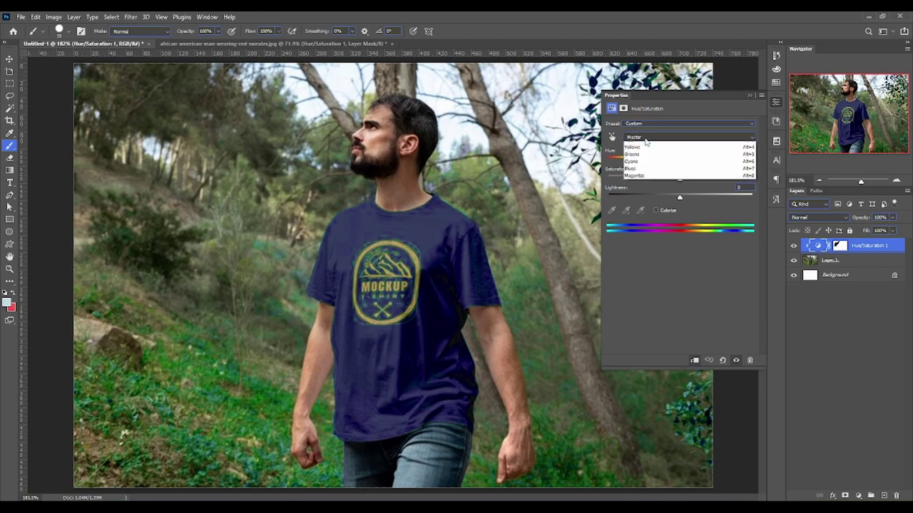
pyautogui.click(644, 167)
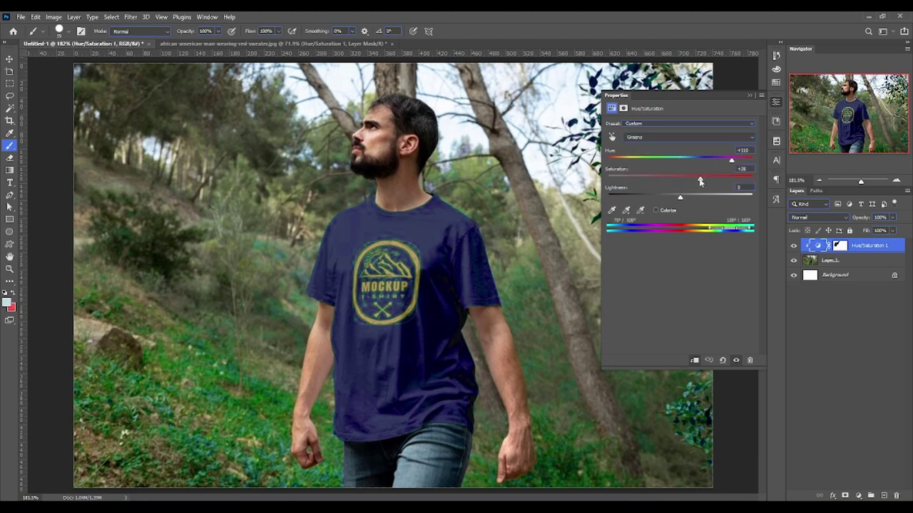
pyautogui.click(748, 96)
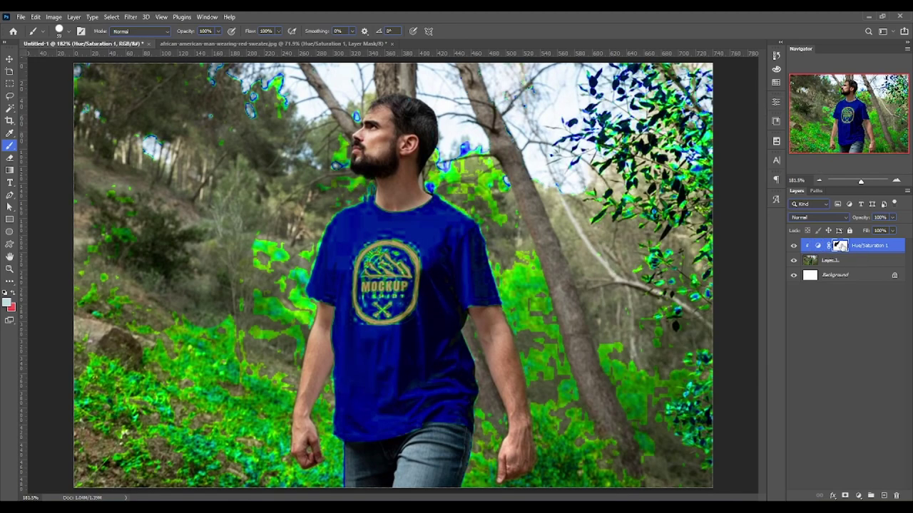
# Paint black on the Hue/Saturation mask over the background above and to the left of the man, undoing stray strokes
pyautogui.click(841, 245)
pyautogui.moveTo(569, 134)
pyautogui.mouseDown()
pyautogui.moveTo(715, 79)
pyautogui.moveTo(535, 67)
pyautogui.moveTo(512, 91)
pyautogui.moveTo(462, 79)
pyautogui.moveTo(410, 117)
pyautogui.moveTo(452, 144)
pyautogui.moveTo(400, 156)
pyautogui.moveTo(114, 72)
pyautogui.moveTo(163, 93)
pyautogui.moveTo(28, 107)
pyautogui.moveTo(126, 67)
pyautogui.moveTo(169, 248)
pyautogui.moveTo(232, 136)
pyautogui.moveTo(212, 82)
pyautogui.moveTo(149, 224)
pyautogui.moveTo(102, 261)
pyautogui.moveTo(98, 233)
pyautogui.moveTo(63, 262)
pyautogui.moveTo(73, 318)
pyautogui.moveTo(108, 346)
pyautogui.moveTo(73, 481)
pyautogui.moveTo(171, 325)
pyautogui.moveTo(218, 349)
pyautogui.moveTo(219, 341)
pyautogui.moveTo(199, 342)
pyautogui.moveTo(231, 337)
pyautogui.moveTo(271, 239)
pyautogui.moveTo(276, 294)
pyautogui.moveTo(285, 323)
pyautogui.moveTo(286, 315)
pyautogui.moveTo(297, 329)
pyautogui.moveTo(286, 395)
pyautogui.moveTo(281, 401)
pyautogui.moveTo(271, 372)
pyautogui.moveTo(285, 330)
pyautogui.moveTo(179, 473)
pyautogui.moveTo(224, 393)
pyautogui.moveTo(222, 441)
pyautogui.moveTo(255, 441)
pyautogui.moveTo(287, 480)
pyautogui.moveTo(308, 373)
pyautogui.moveTo(308, 432)
pyautogui.mouseUp()
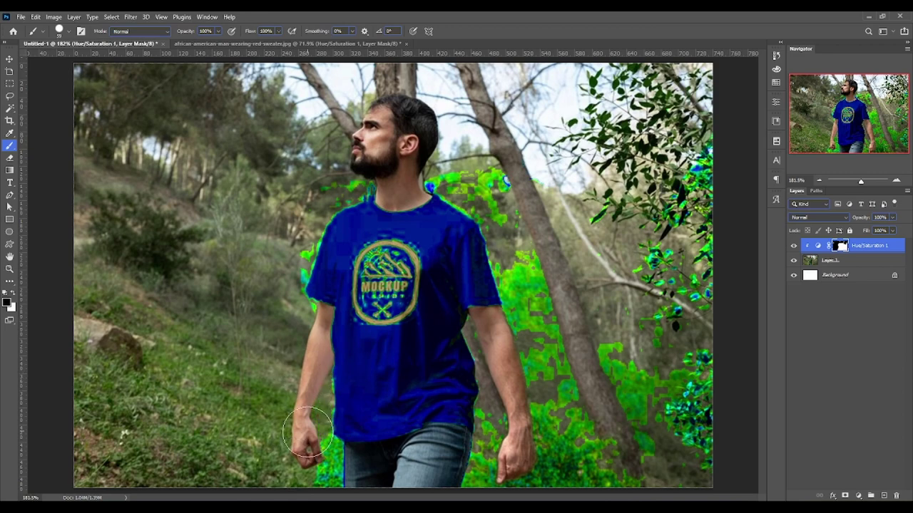
pyautogui.hotkey('ctrl', 'z')
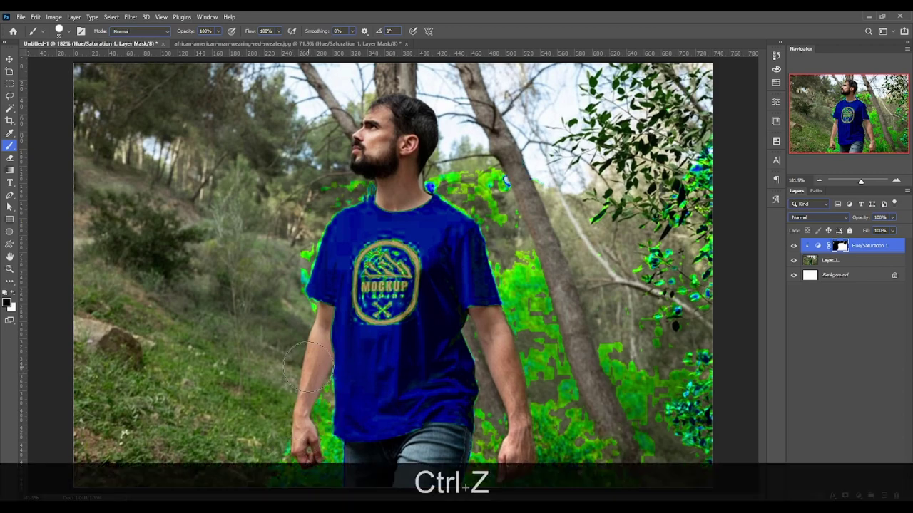
pyautogui.moveTo(308, 414)
pyautogui.mouseDown()
pyautogui.moveTo(313, 389)
pyautogui.moveTo(265, 492)
pyautogui.moveTo(320, 464)
pyautogui.moveTo(337, 480)
pyautogui.moveTo(326, 458)
pyautogui.mouseUp()
pyautogui.hotkey('ctrl', 'z')
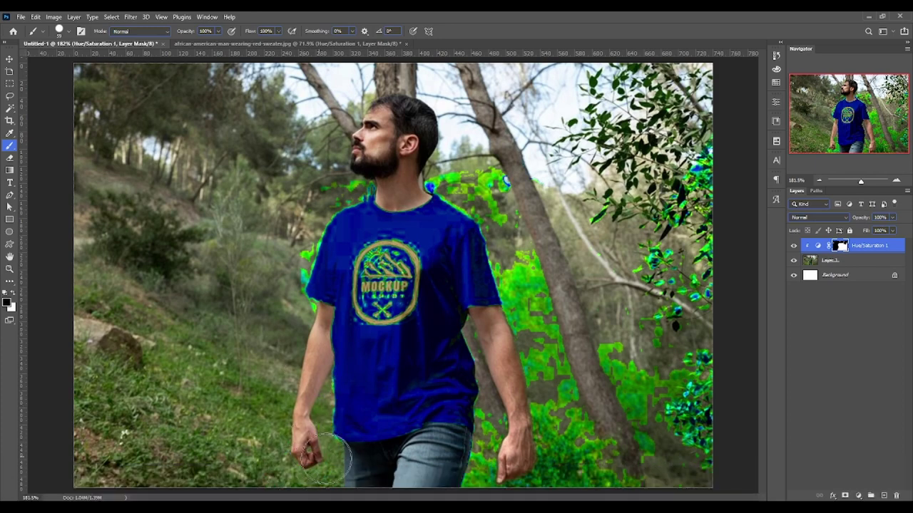
# Mask out the remaining greenery around the man and to his right with black, using a larger brush
pyautogui.moveTo(302, 351)
pyautogui.mouseDown()
pyautogui.moveTo(303, 323)
pyautogui.moveTo(280, 293)
pyautogui.moveTo(321, 196)
pyautogui.moveTo(467, 180)
pyautogui.moveTo(489, 209)
pyautogui.moveTo(482, 207)
pyautogui.moveTo(504, 279)
pyautogui.moveTo(536, 348)
pyautogui.mouseUp()
pyautogui.keyDown('alt'); pyautogui.rightClick(323, 197); pyautogui.keyUp('alt')
pyautogui.keyDown('alt'); pyautogui.rightClick(672, 171); pyautogui.keyUp('alt')
pyautogui.moveTo(672, 172)
pyautogui.mouseDown()
pyautogui.moveTo(644, 184)
pyautogui.moveTo(689, 472)
pyautogui.moveTo(599, 403)
pyautogui.moveTo(548, 495)
pyautogui.moveTo(545, 402)
pyautogui.moveTo(530, 494)
pyautogui.moveTo(489, 474)
pyautogui.mouseUp()
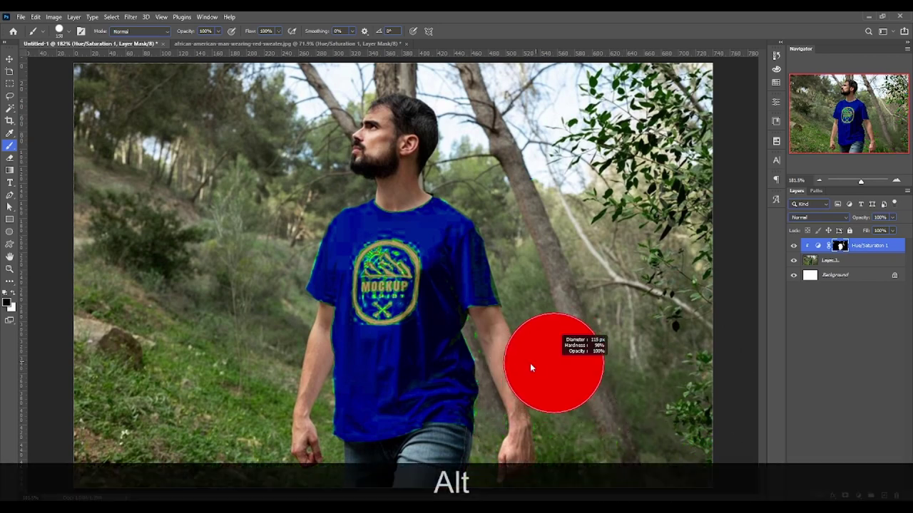
# Reduce the brush to about 27 px and clean up the mask in the gap between the man's arm and T-shirt
pyautogui.click(493, 359)
pyautogui.hotkey('ctrl', 'z')
pyautogui.moveTo(530, 368); pyautogui.dragTo(480, 352)
pyautogui.click(485, 418)
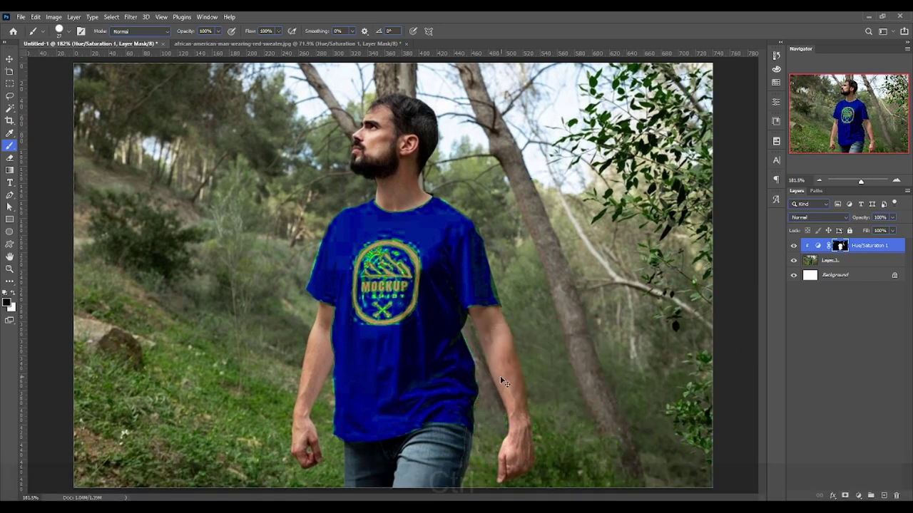
# Paint black on the mask over the mountain artwork in the T-shirt logo, and deselect all layers
pyautogui.press('ctrl+KP_0')
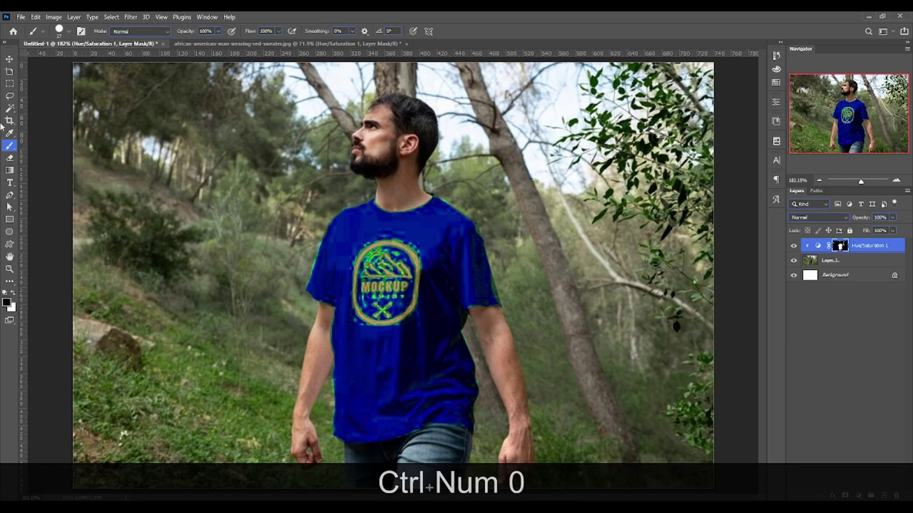
pyautogui.moveTo(360, 260); pyautogui.dragTo(398, 260)
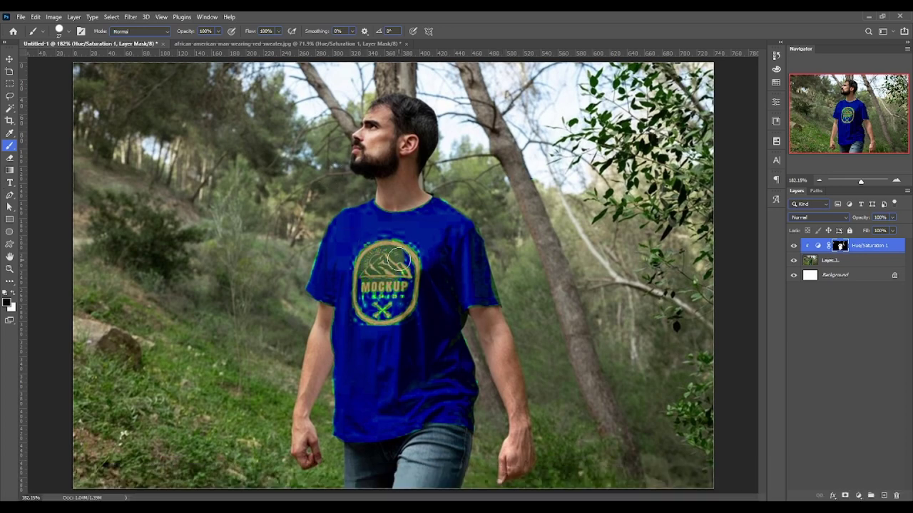
pyautogui.hotkey('ctrl', 'z')
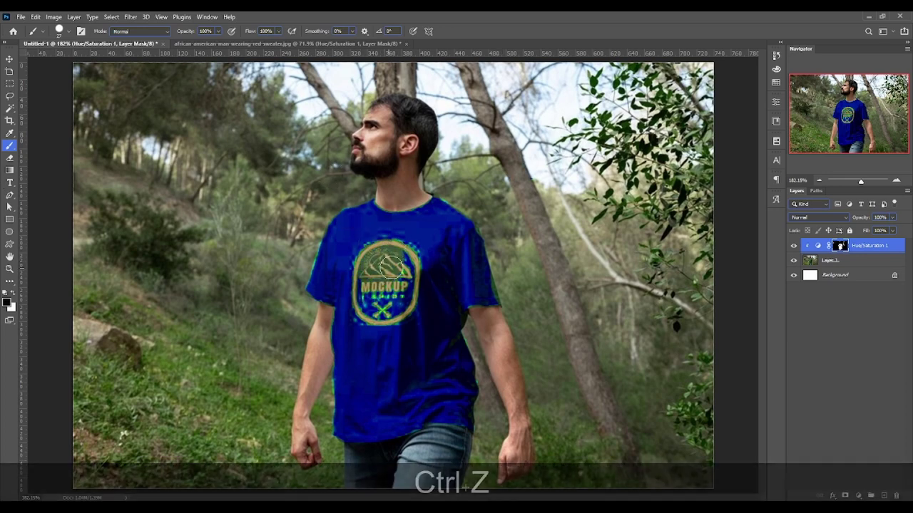
pyautogui.click(9, 72)
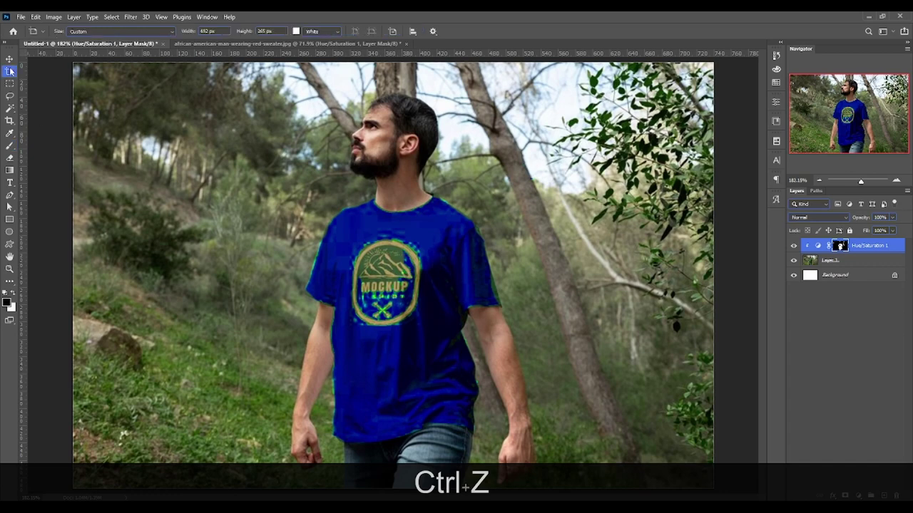
pyautogui.click(9, 59)
pyautogui.click(758, 341)
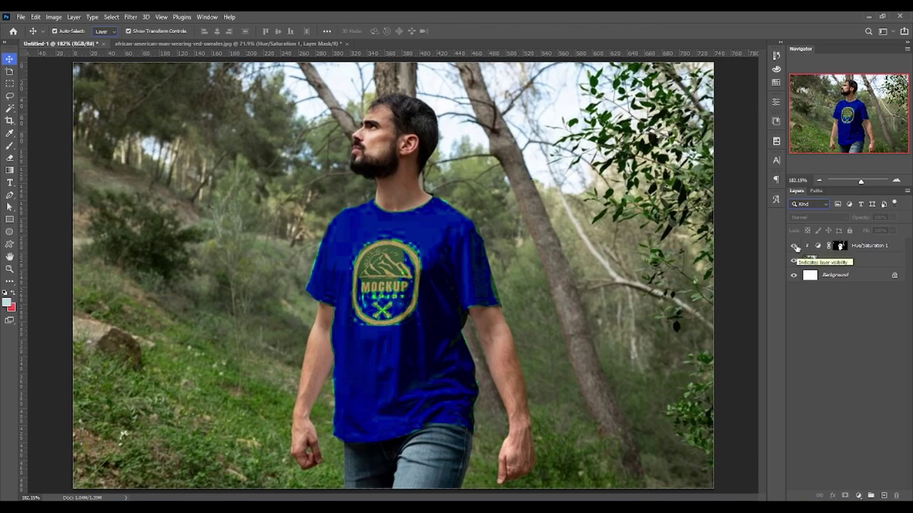
# Duplicate the masked Hue/Saturation layer and hide the original
pyautogui.click(852, 246)
pyautogui.hotkey('ctrl', 'j')
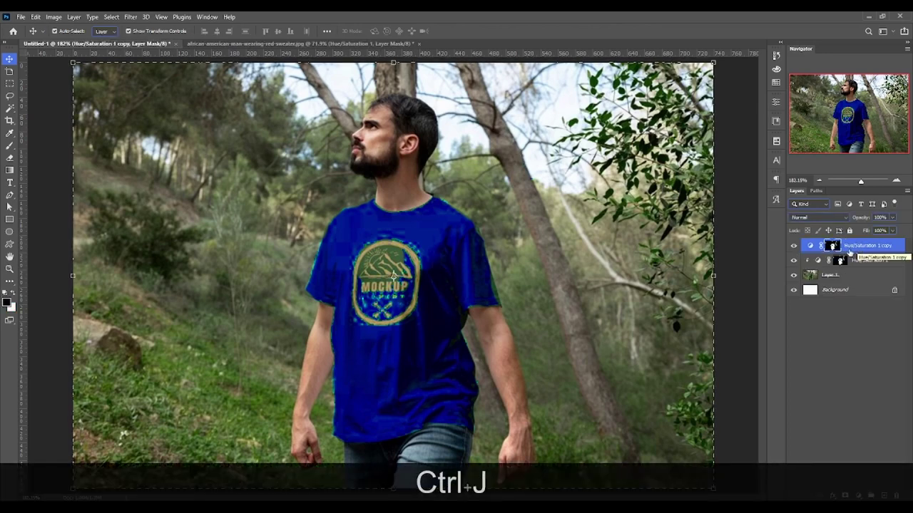
pyautogui.click(794, 260)
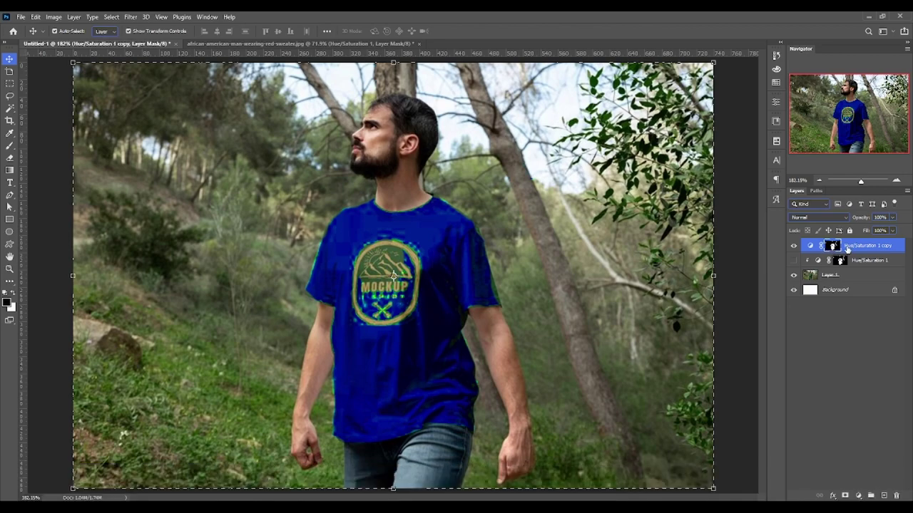
# Replace the duplicate's layer mask with a blank white one and clip the duplicate to the photo
pyautogui.press('Delete')
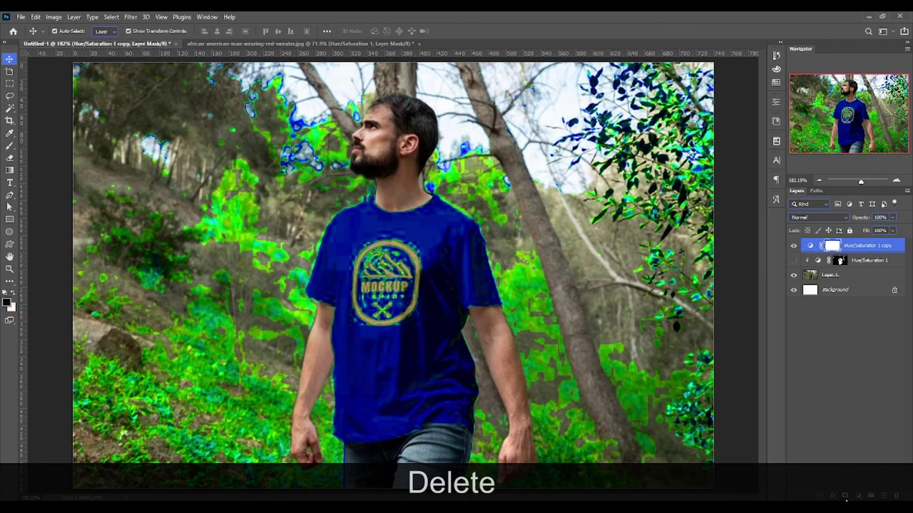
pyautogui.rightClick(870, 251)
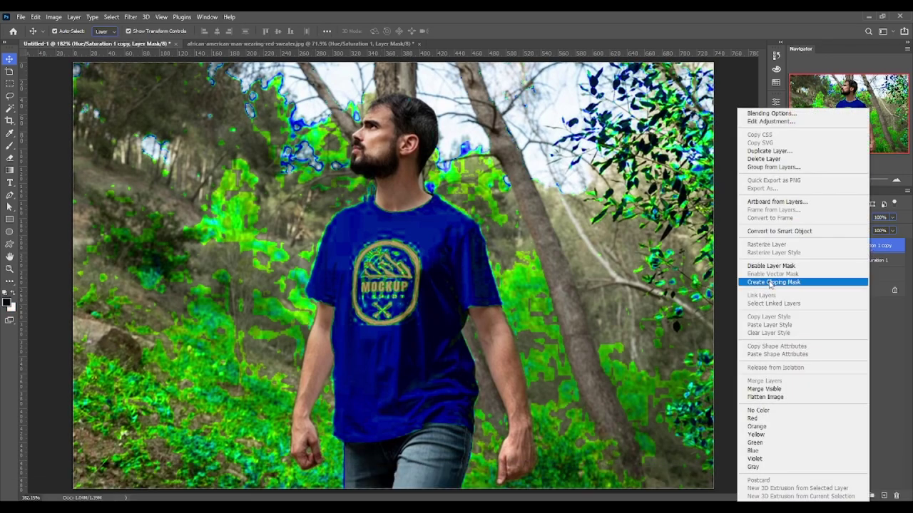
pyautogui.click(770, 283)
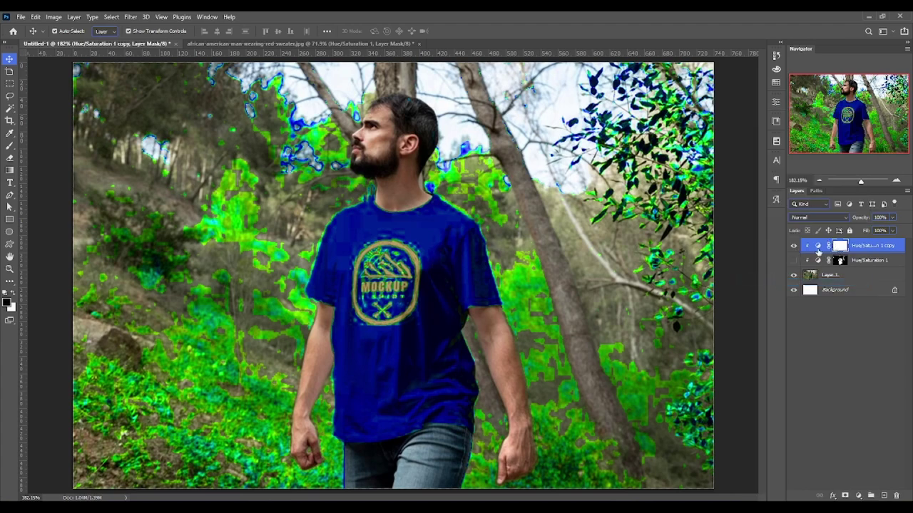
# Hide the duplicate Hue/Saturation layer and select the man on Layer 1 with Select Subject
pyautogui.click(851, 276)
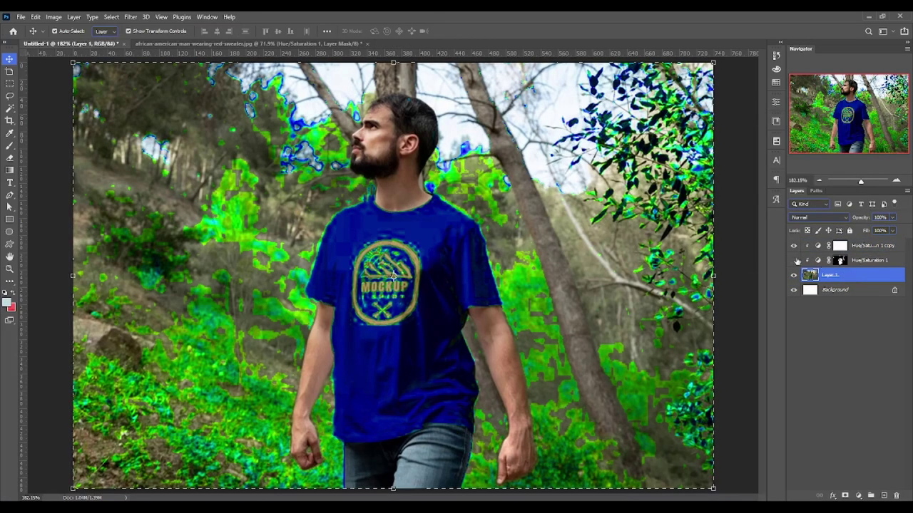
pyautogui.click(800, 249)
pyautogui.click(793, 246)
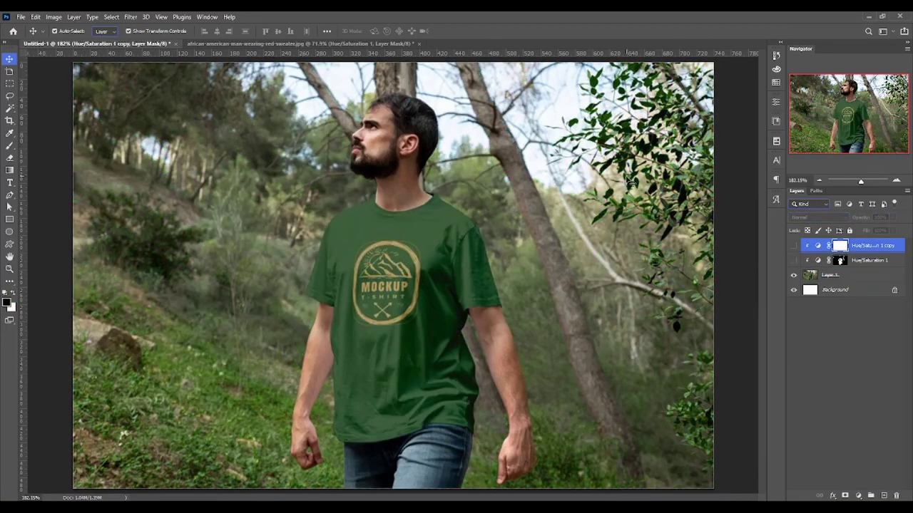
pyautogui.click(9, 109)
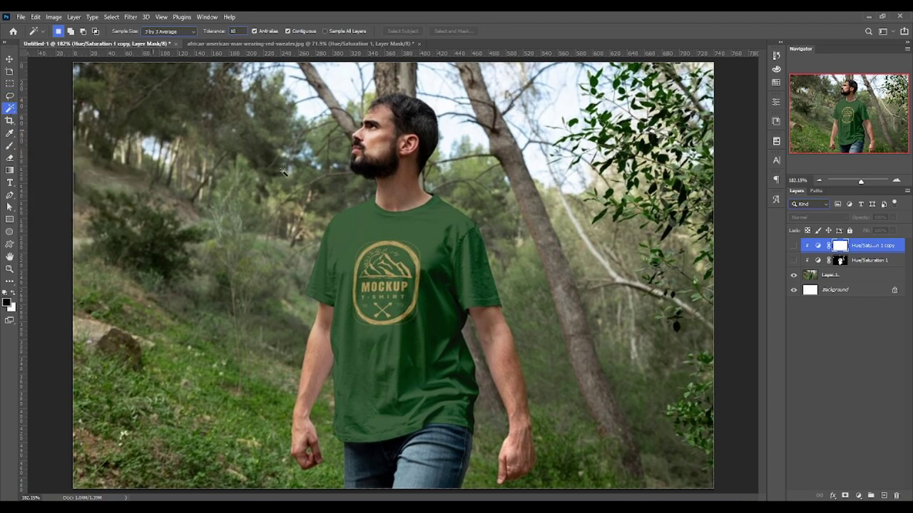
pyautogui.click(839, 278)
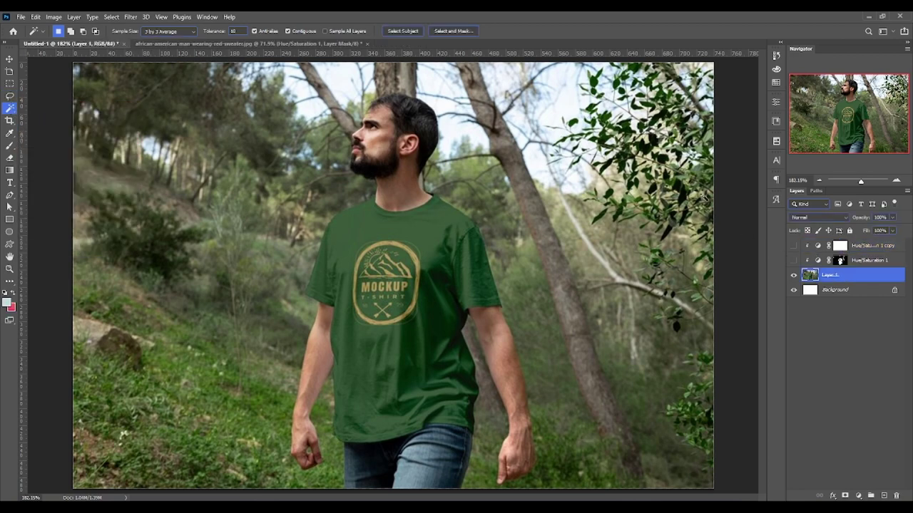
pyautogui.click(410, 31)
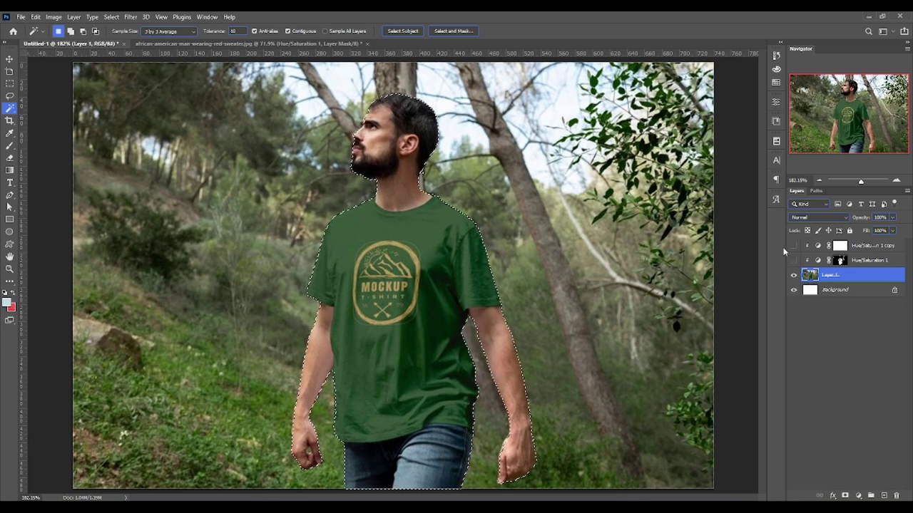
# Show the duplicate, invert the man's area on its mask, deselect, and invert the whole mask to limit the recoloring to him
pyautogui.click(840, 247)
pyautogui.click(793, 245)
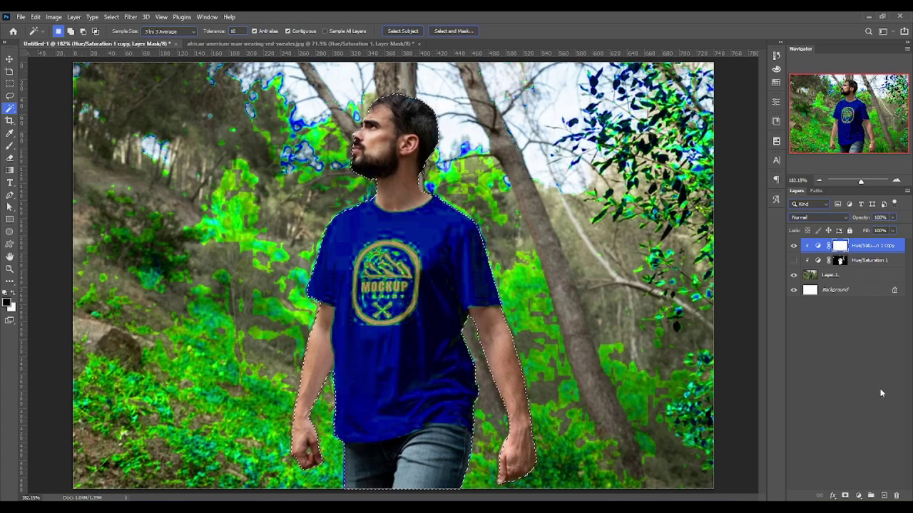
pyautogui.hotkey('ctrl', 'i')
pyautogui.hotkey('ctrl', 'd')
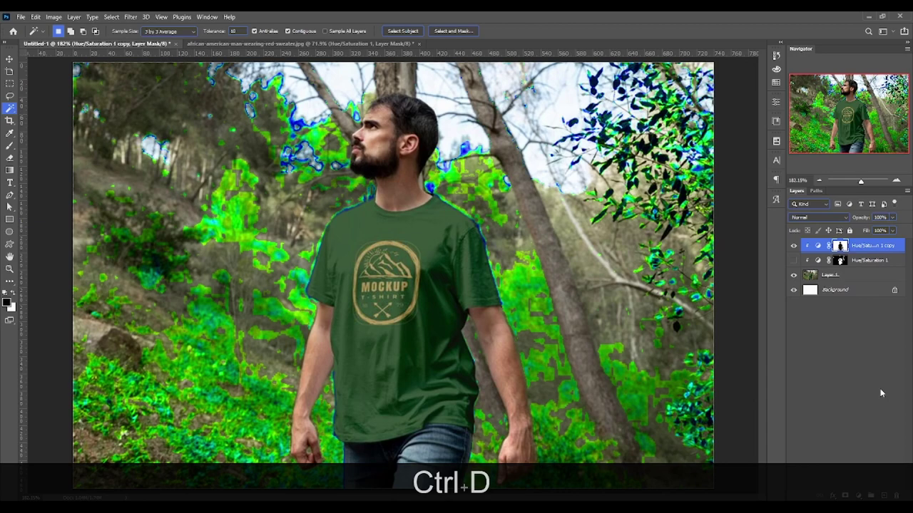
pyautogui.hotkey('ctrl', 'i')
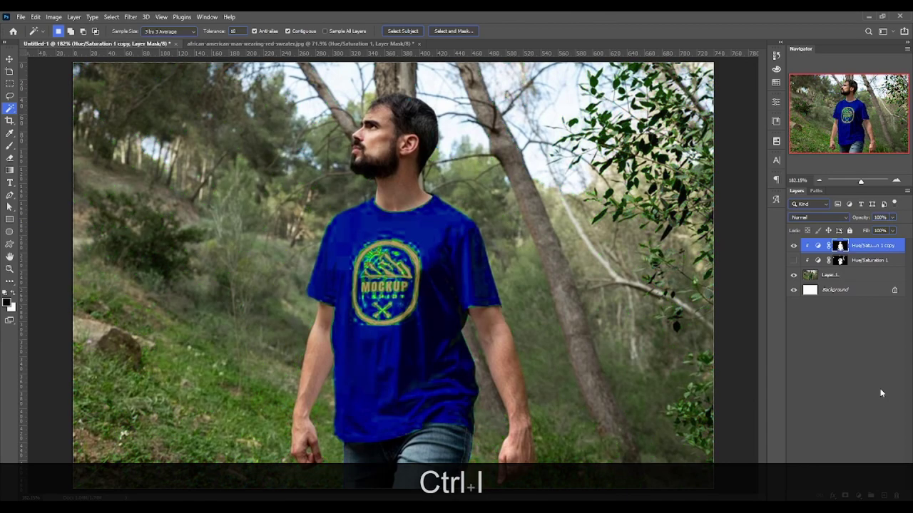
pyautogui.click(443, 331)
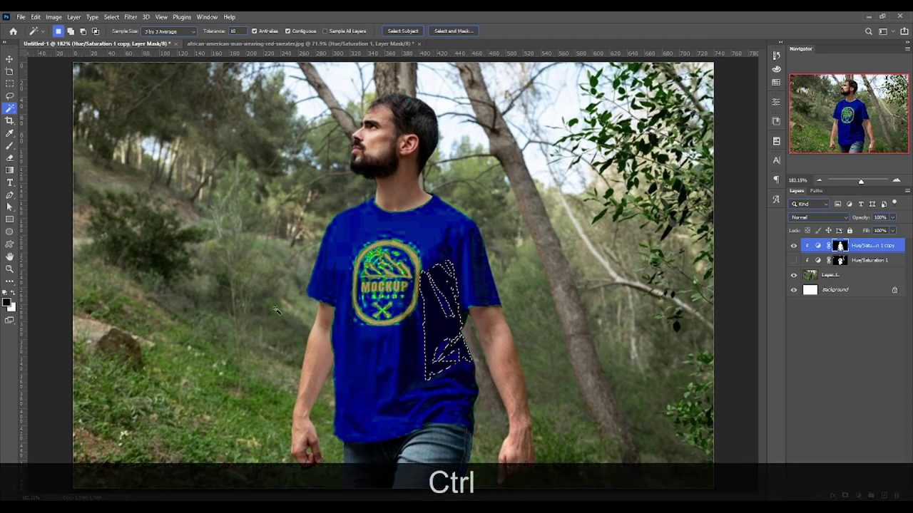
pyautogui.hotkey('ctrl', 'z')
pyautogui.hotkey('ctrl', 'z')
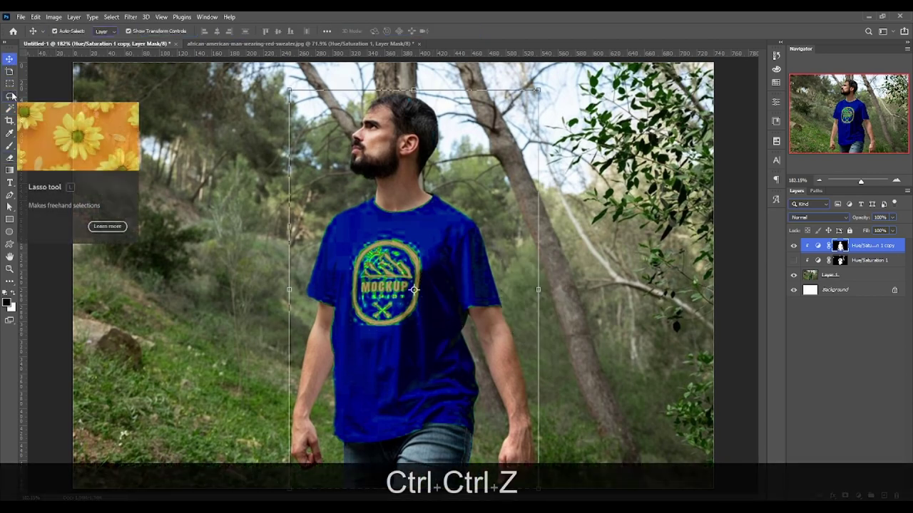
# Examine the blue T-shirt's edges and logo up close, and compare them with the purple sweater in the african-american-man-wearing-red-sweater.jpg document
pyautogui.click(10, 269)
pyautogui.moveTo(548, 282); pyautogui.dragTo(504, 293)
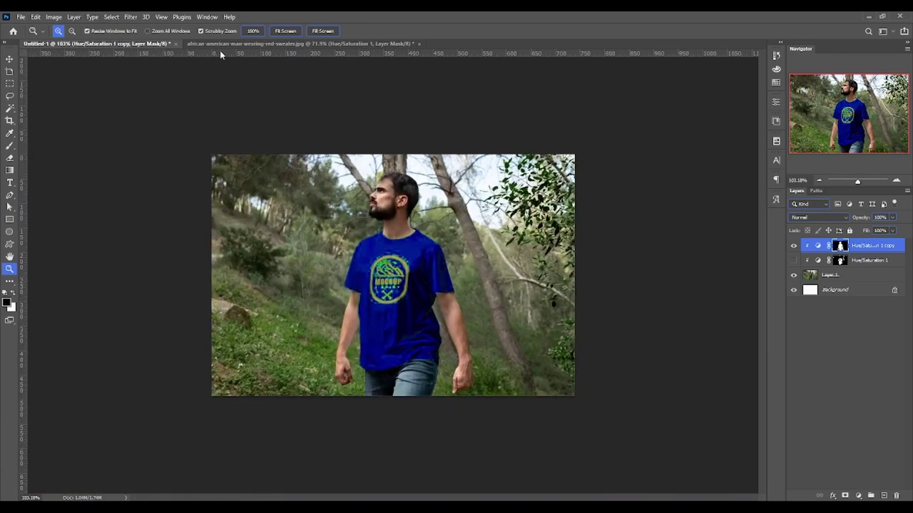
pyautogui.moveTo(384, 253); pyautogui.dragTo(439, 264)
pyautogui.moveTo(399, 333); pyautogui.dragTo(389, 292)
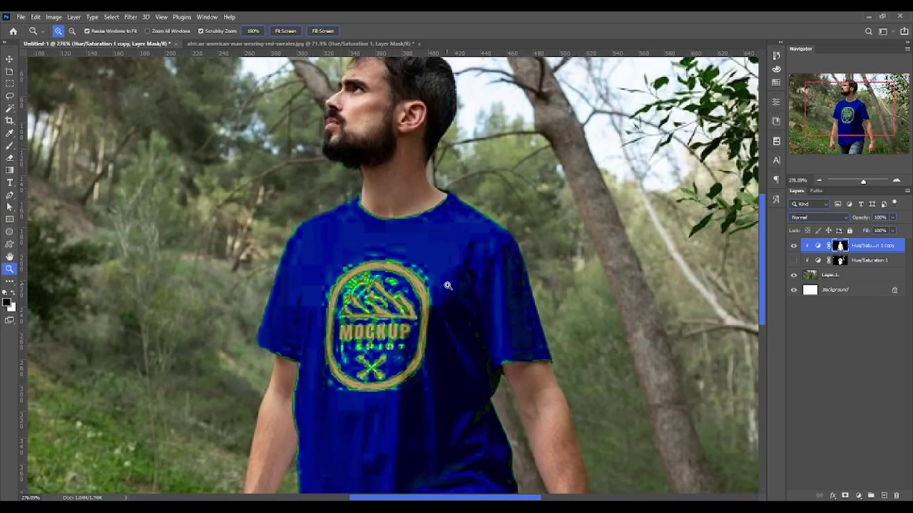
pyautogui.moveTo(447, 285); pyautogui.dragTo(375, 301)
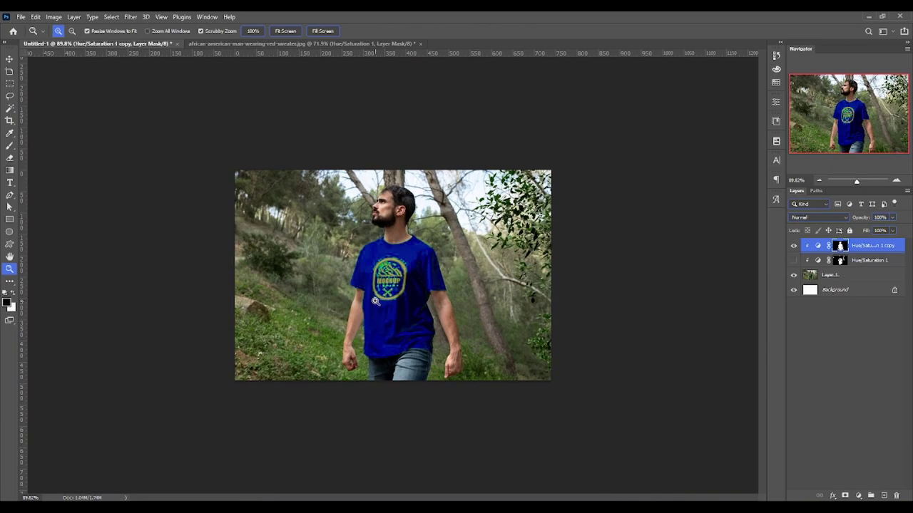
pyautogui.moveTo(388, 284); pyautogui.dragTo(432, 258)
pyautogui.moveTo(381, 235); pyautogui.dragTo(434, 256)
pyautogui.click(235, 45)
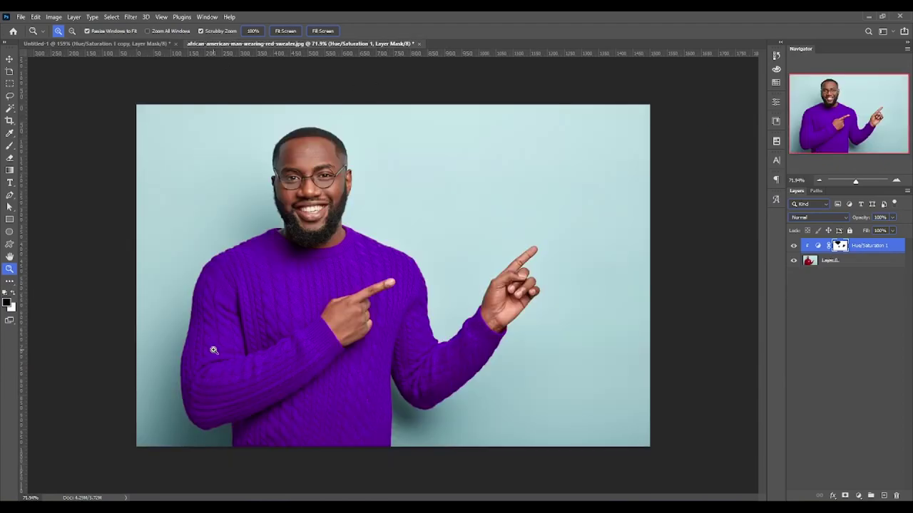
pyautogui.moveTo(339, 238); pyautogui.dragTo(359, 243)
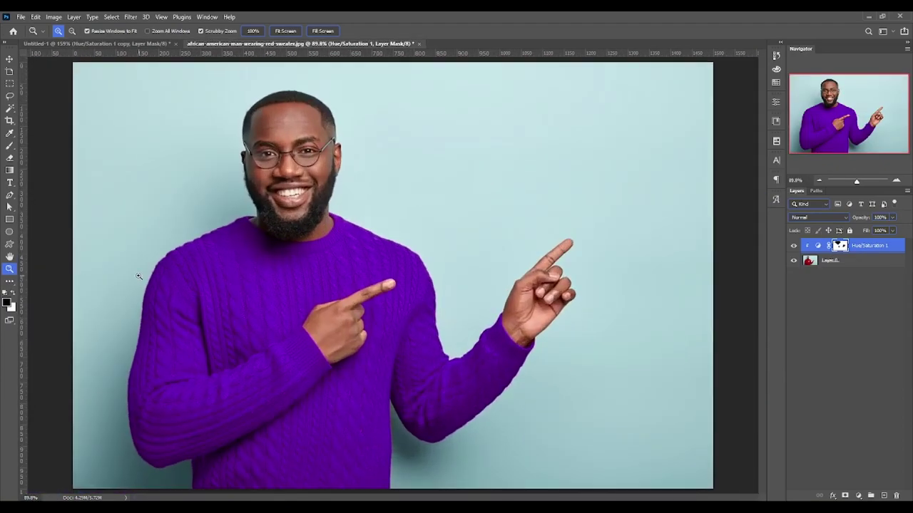